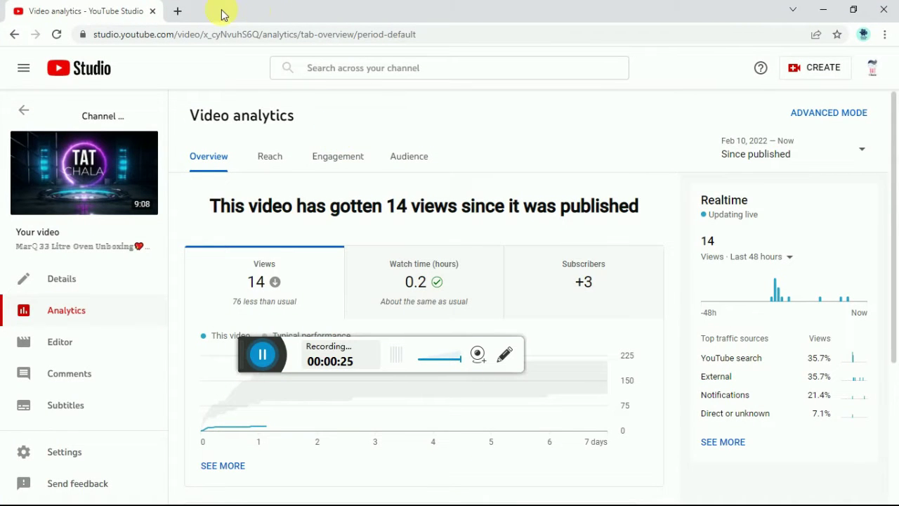
# Step: Open a blank new browser tab beside the YouTube Studio video analytics page
pyautogui.click(176, 12)
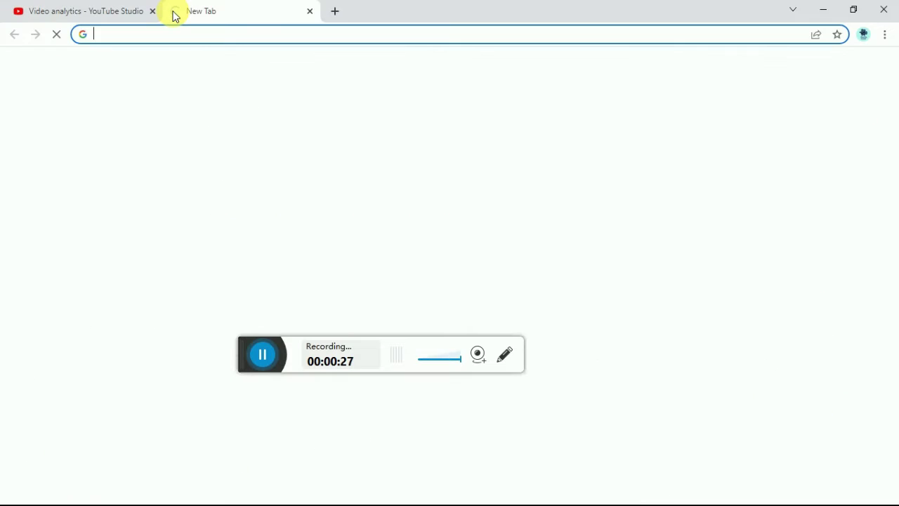
# Step: Search 'google account' in Chrome, start the offline dinosaur game, and open the Start menu
pyautogui.write('g')
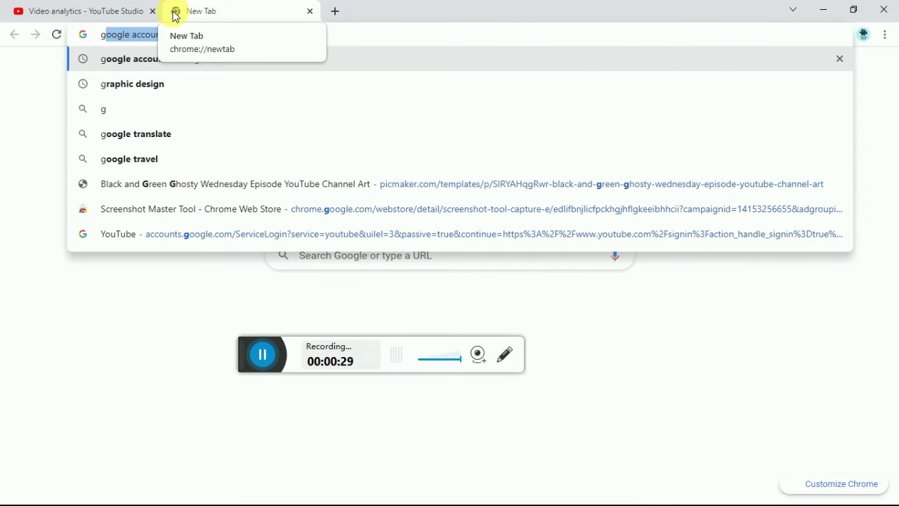
pyautogui.write('oogle account\\')
pyautogui.press('BackSpace')
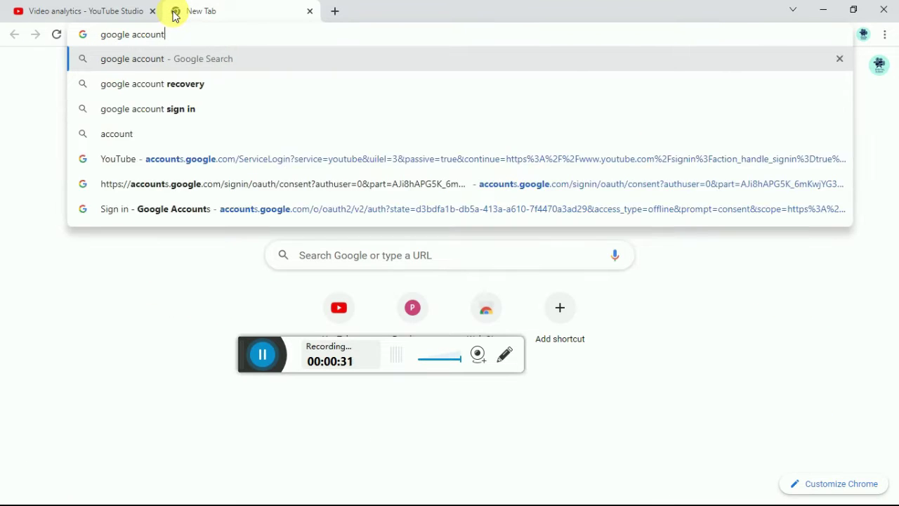
pyautogui.press('Return')
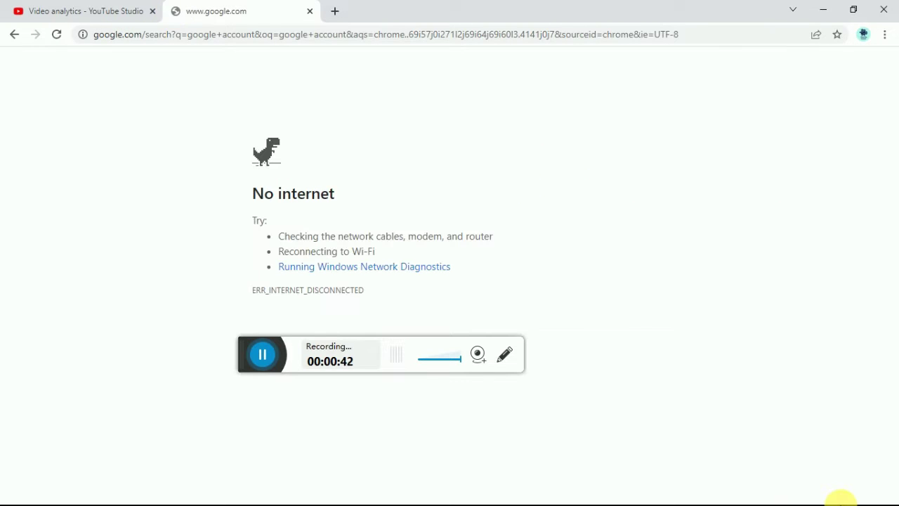
pyautogui.press('space')
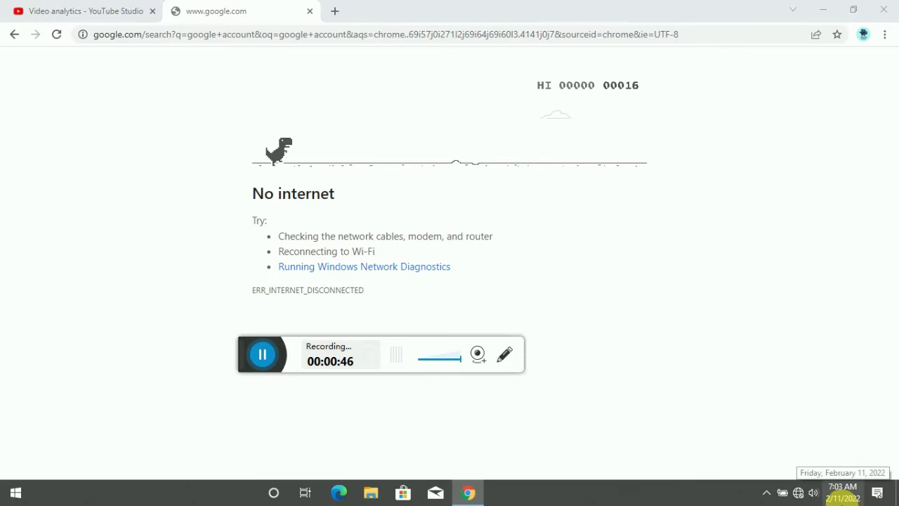
pyautogui.press('super')
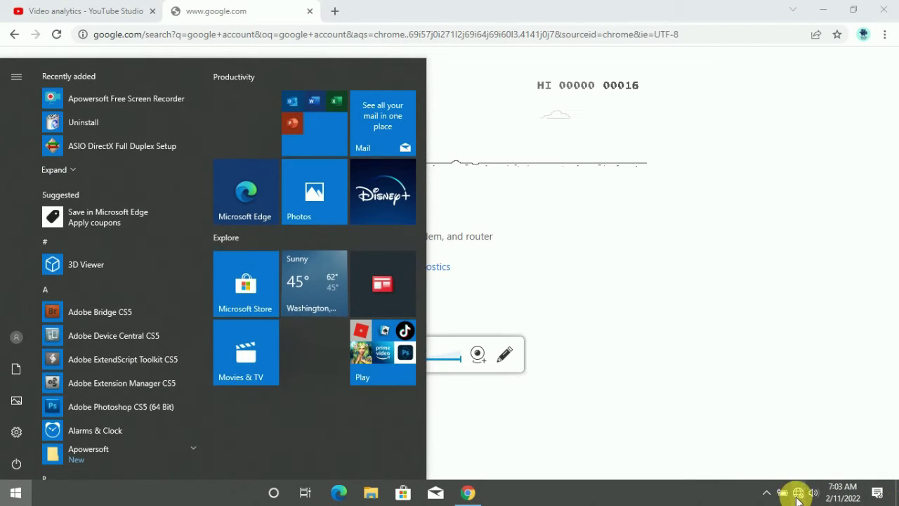
# Step: Connect Windows to the itel A23 Pro Wi-Fi network so the search results load
pyautogui.click(798, 494)
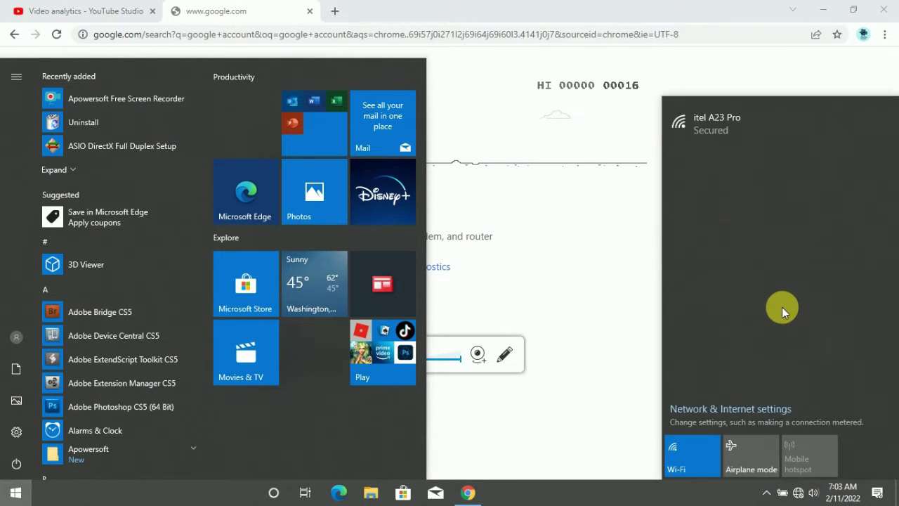
pyautogui.click(747, 140)
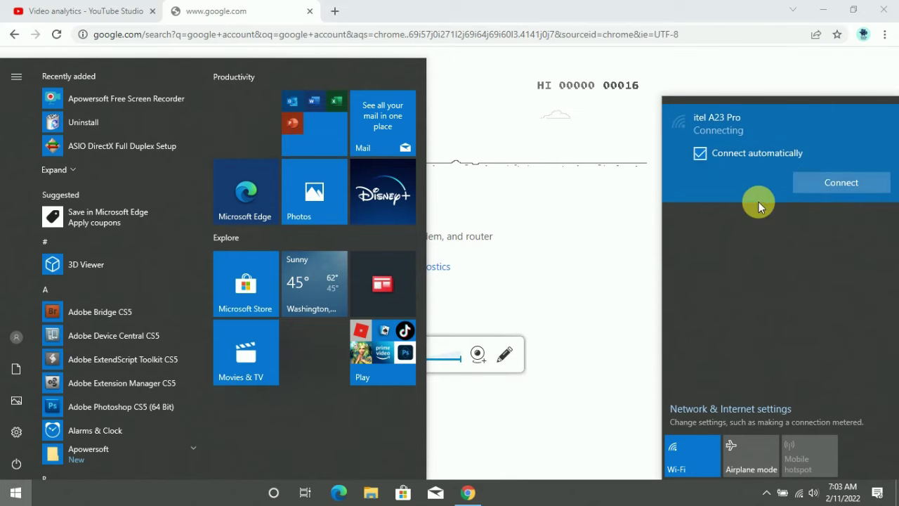
pyautogui.click(201, 120)
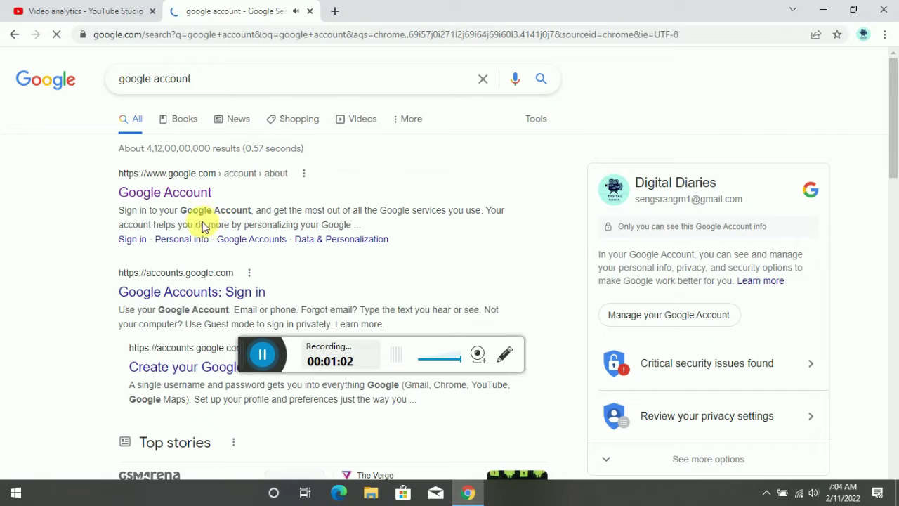
# Step: Open the Google Account result and scroll through the account home page and back up
pyautogui.click(188, 198)
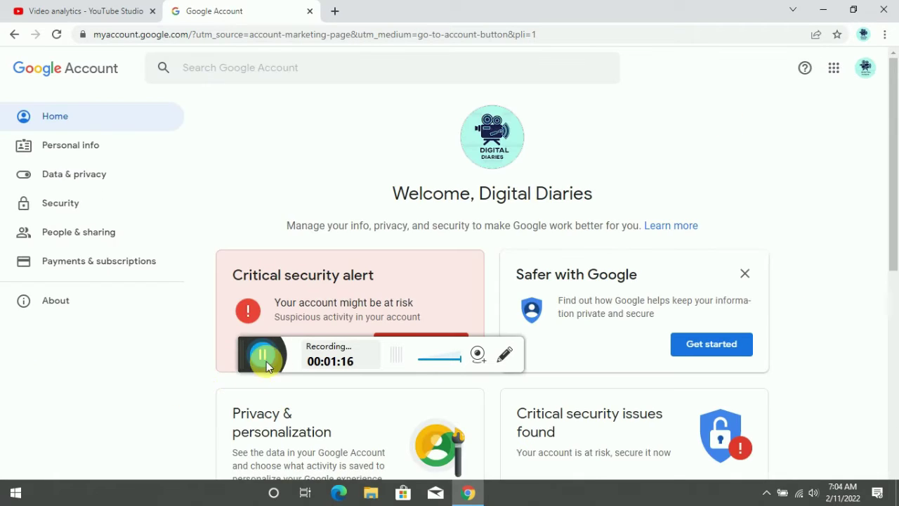
pyautogui.moveTo(248, 361); pyautogui.dragTo(7, 461)
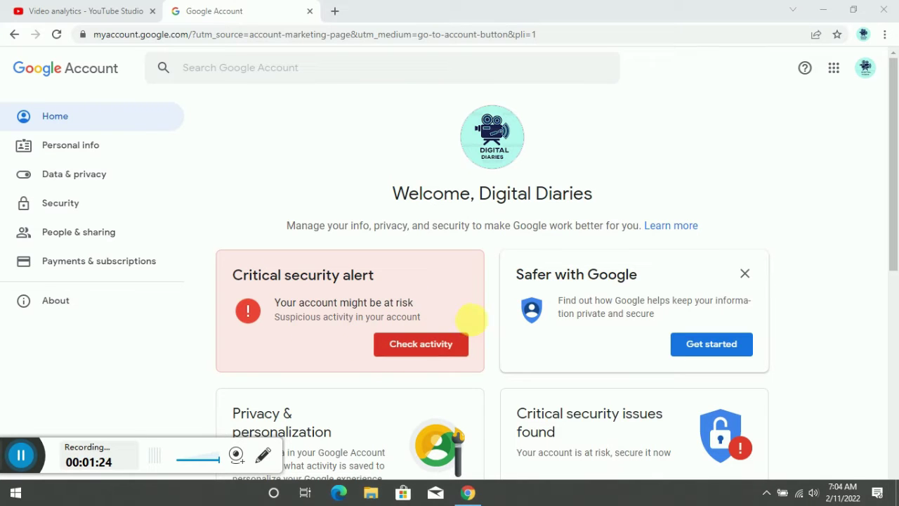
pyautogui.moveTo(895, 200); pyautogui.dragTo(874, 420)
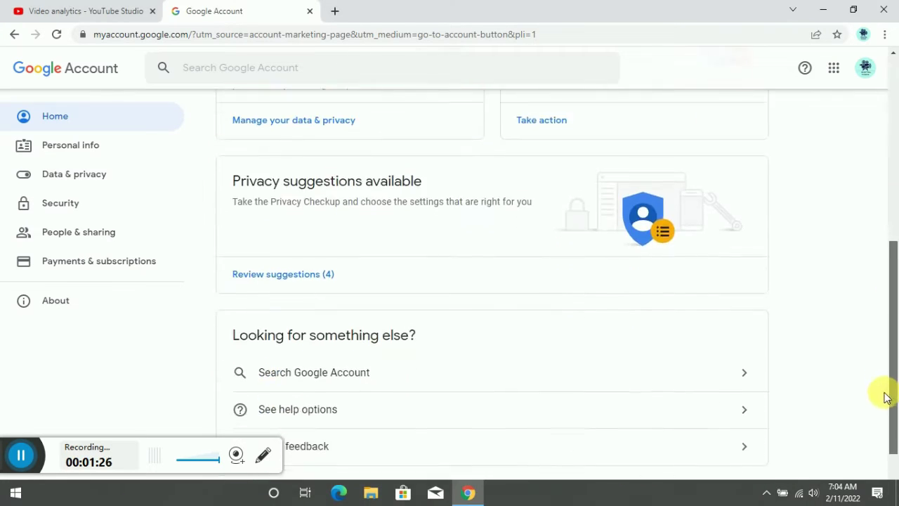
pyautogui.moveTo(874, 420); pyautogui.dragTo(885, 145)
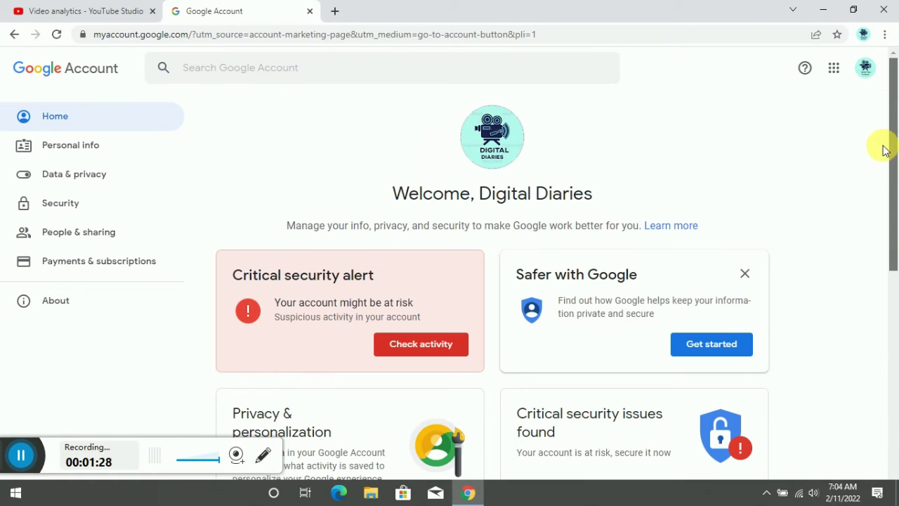
# Step: Review the critical alert's suspicious activity details and start a password change
pyautogui.click(408, 347)
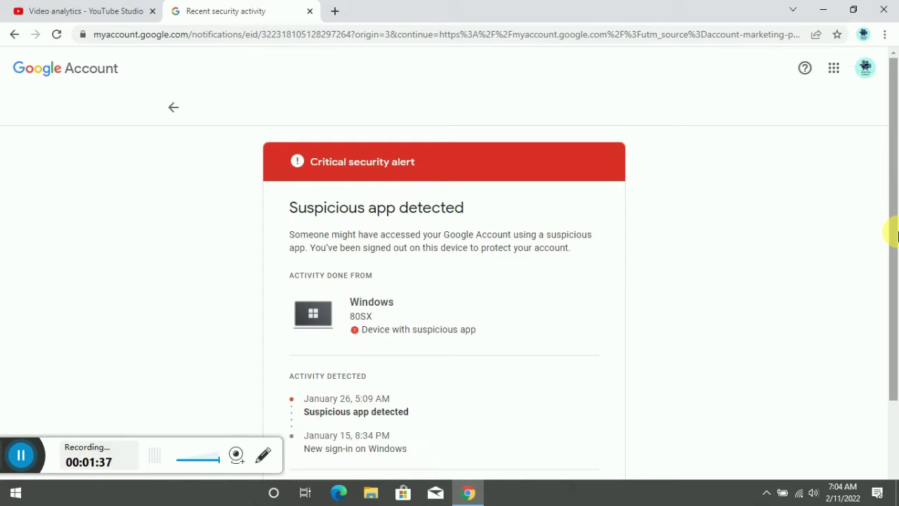
pyautogui.moveTo(895, 195); pyautogui.dragTo(894, 236)
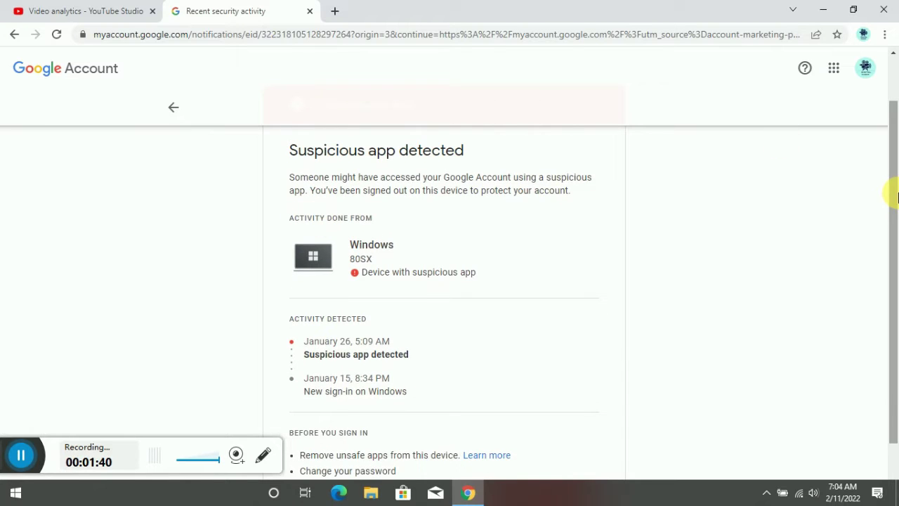
pyautogui.moveTo(895, 197); pyautogui.dragTo(893, 170)
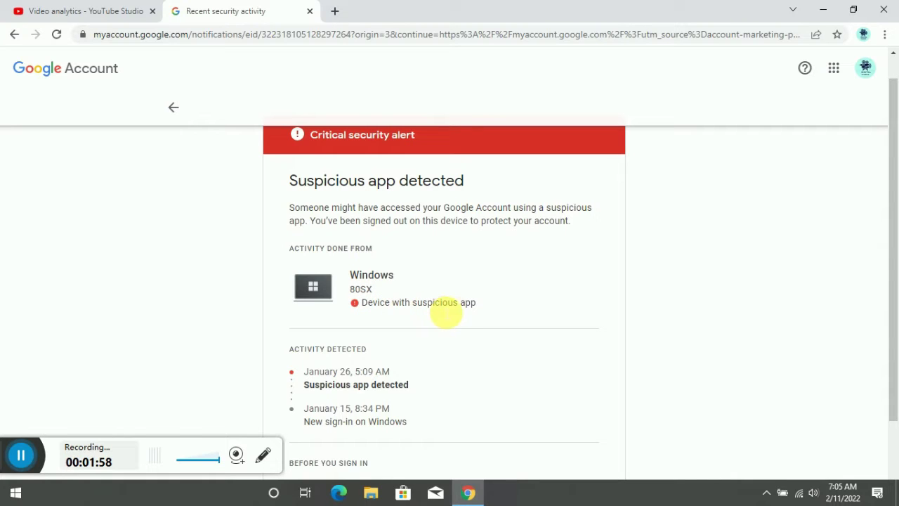
pyautogui.moveTo(893, 291); pyautogui.dragTo(893, 366)
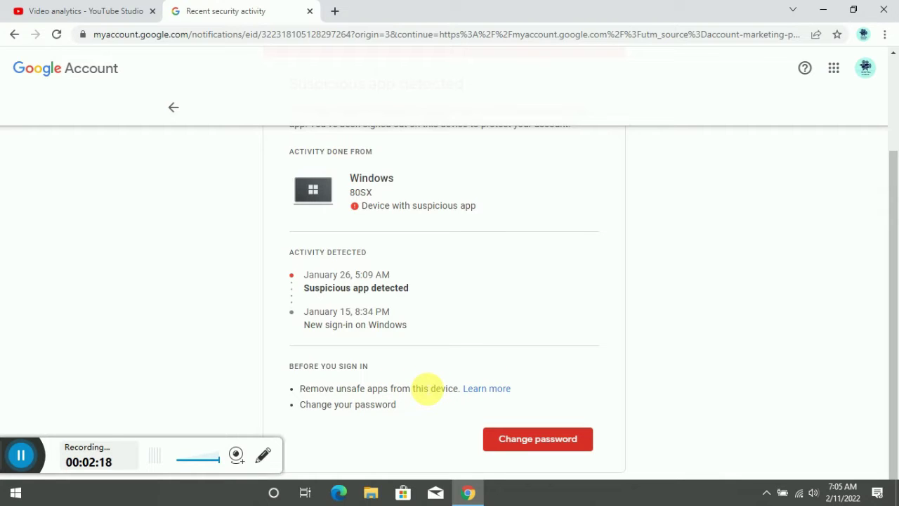
pyautogui.click(549, 443)
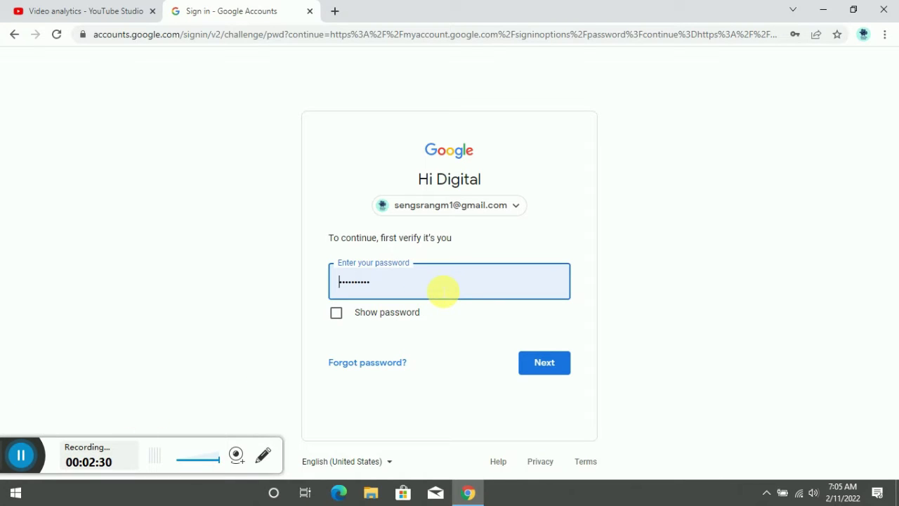
# Step: Submit the current account password to verify identity
pyautogui.click(554, 364)
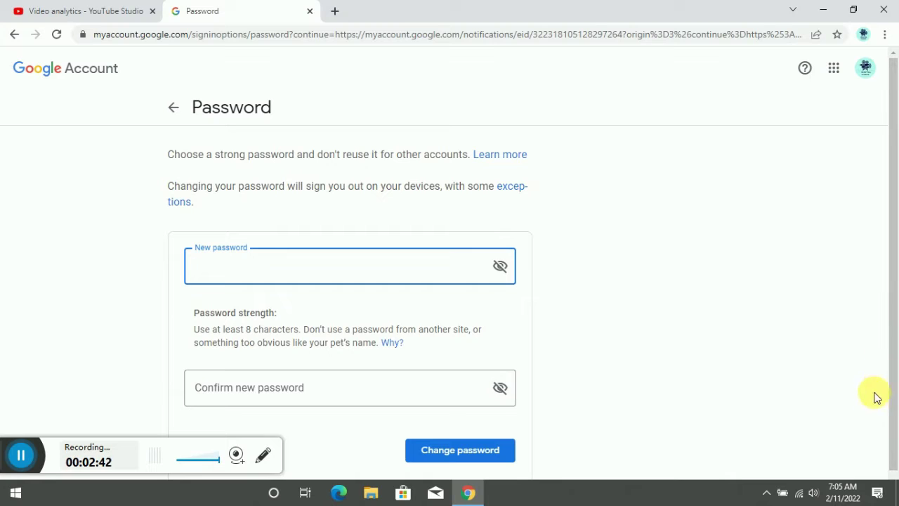
# Step: Confirm the new password, apply the change, and continue to the Secure your account checklist
pyautogui.moveTo(891, 337); pyautogui.dragTo(892, 367)
pyautogui.moveTo(897, 406); pyautogui.dragTo(889, 297)
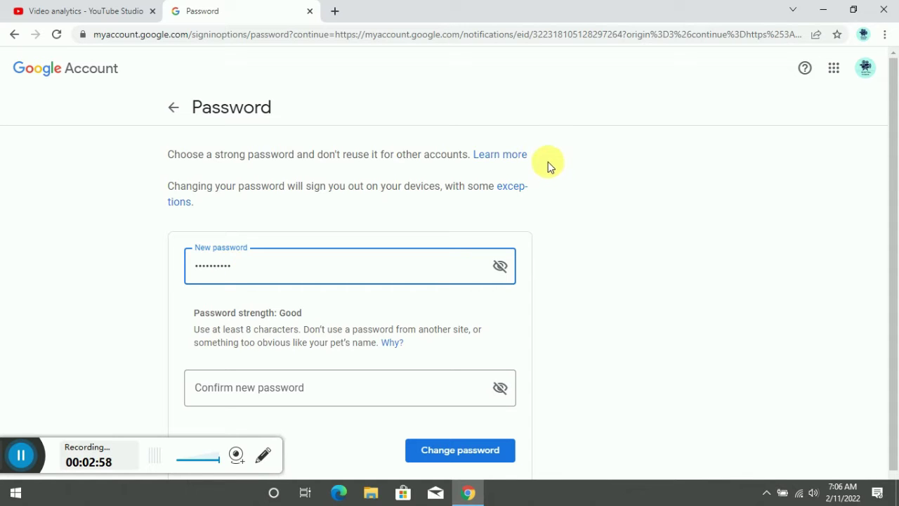
pyautogui.hotkey('ctrl', 'v')
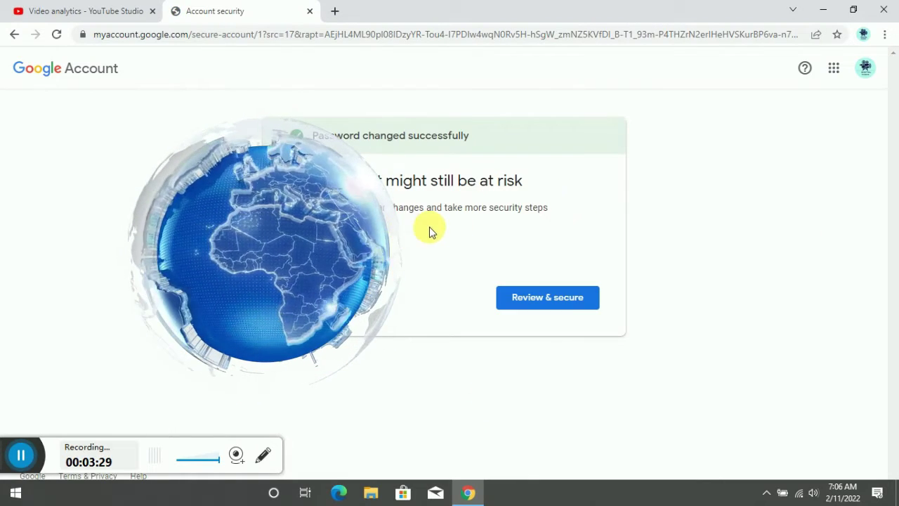
pyautogui.click(536, 310)
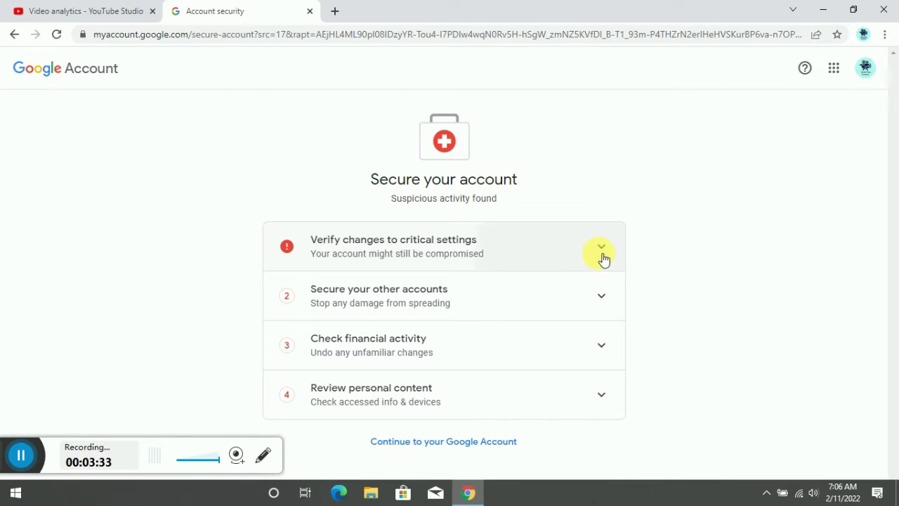
# Step: Remove account access for 4shared, Canva, Fotor and Wondershare Account
pyautogui.click(601, 256)
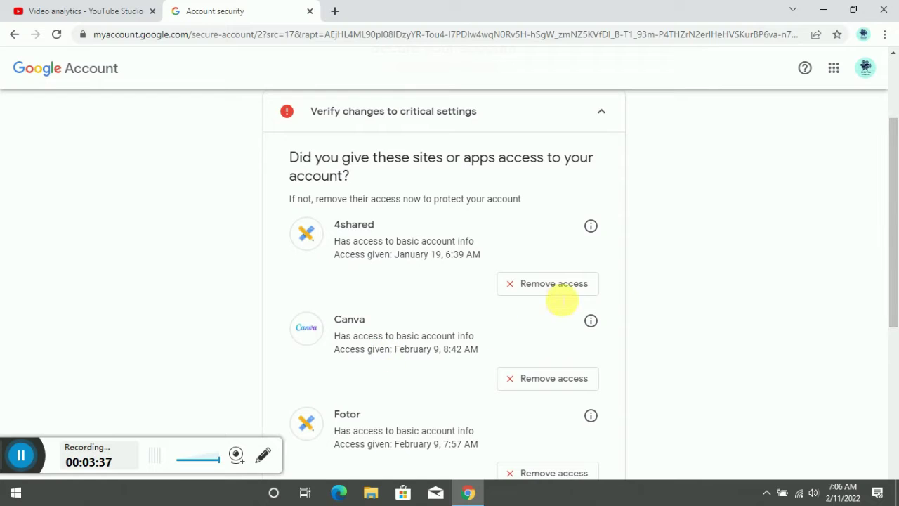
pyautogui.click(566, 291)
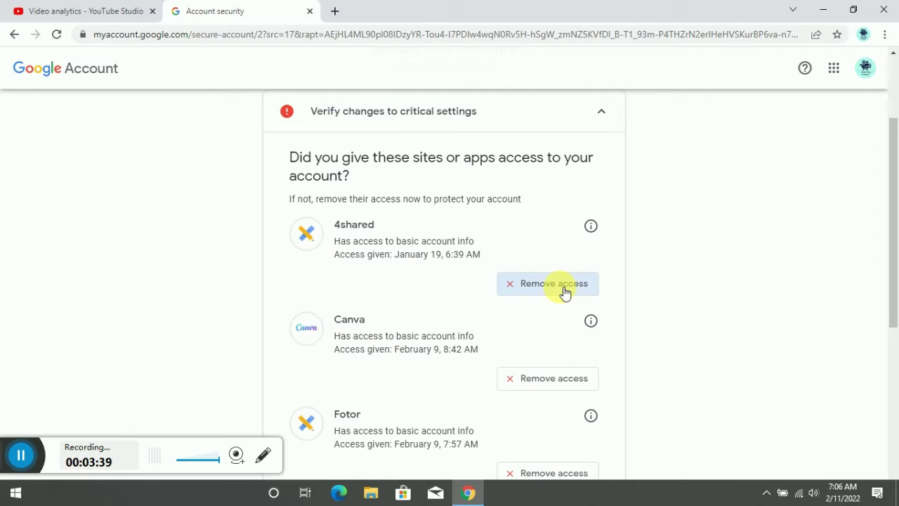
pyautogui.click(512, 310)
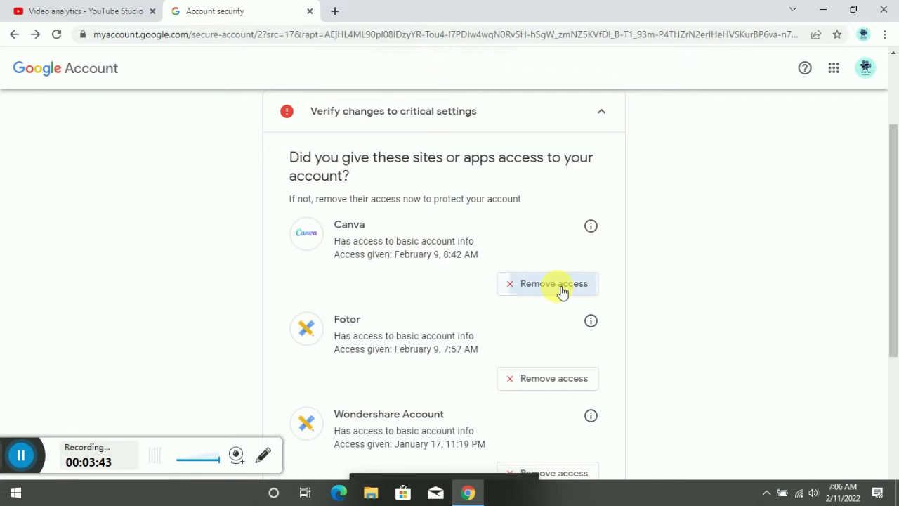
pyautogui.click(560, 290)
pyautogui.click(518, 310)
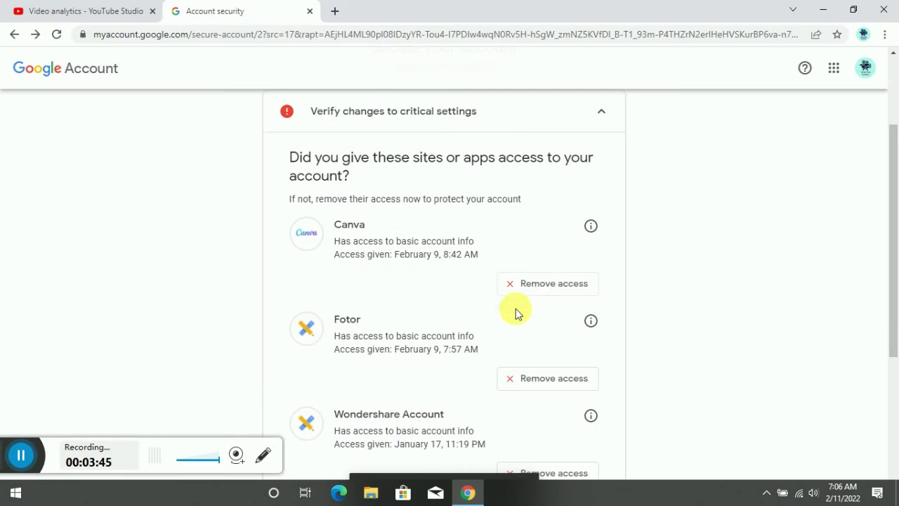
pyautogui.click(574, 274)
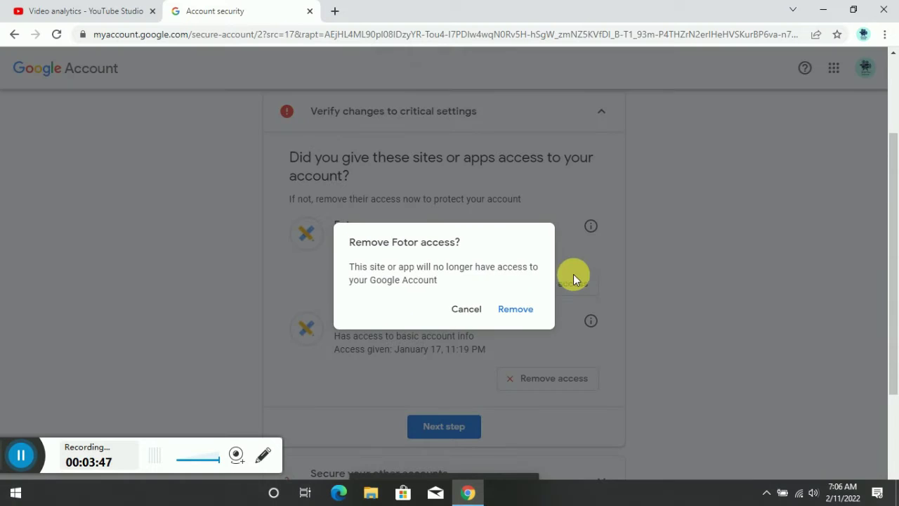
pyautogui.click(522, 307)
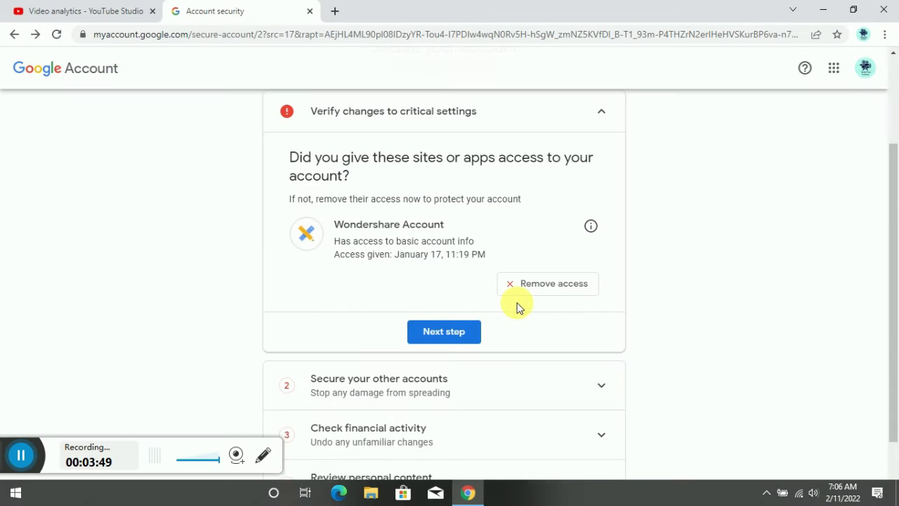
pyautogui.click(547, 283)
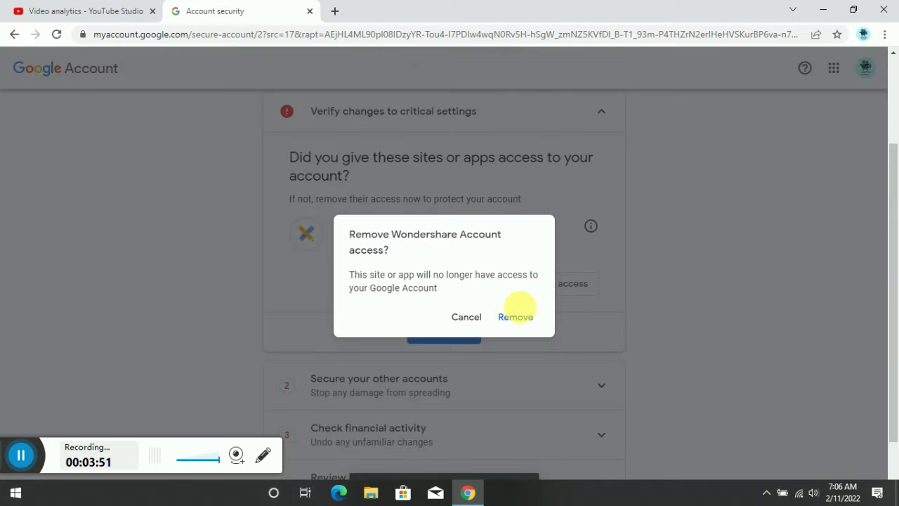
pyautogui.click(507, 321)
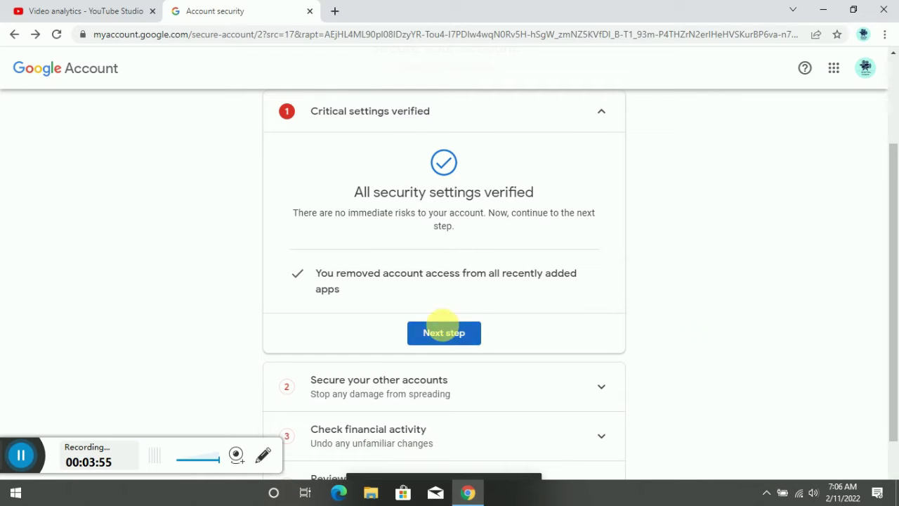
# Step: Advance through the other-accounts and financial-activity checklist steps to personal content review
pyautogui.click(440, 331)
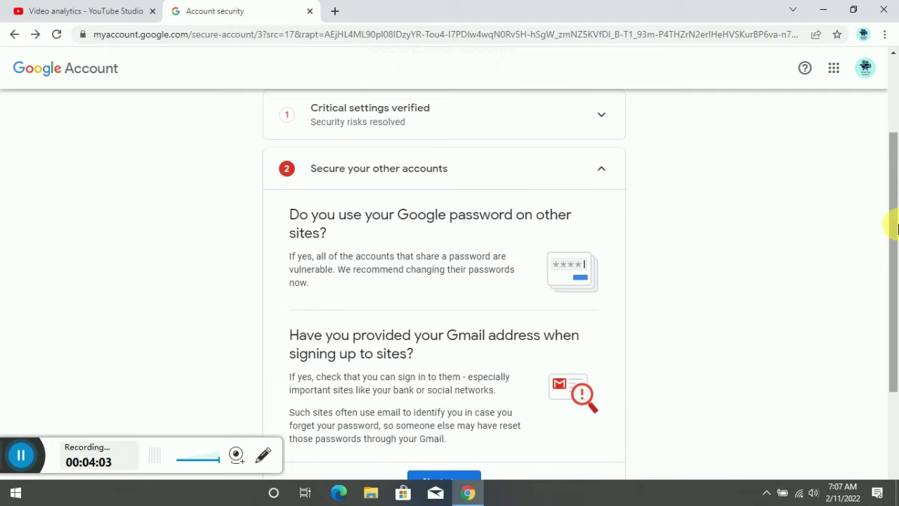
pyautogui.scroll(-3, 889, 273)
pyautogui.scroll(2, 873, 326)
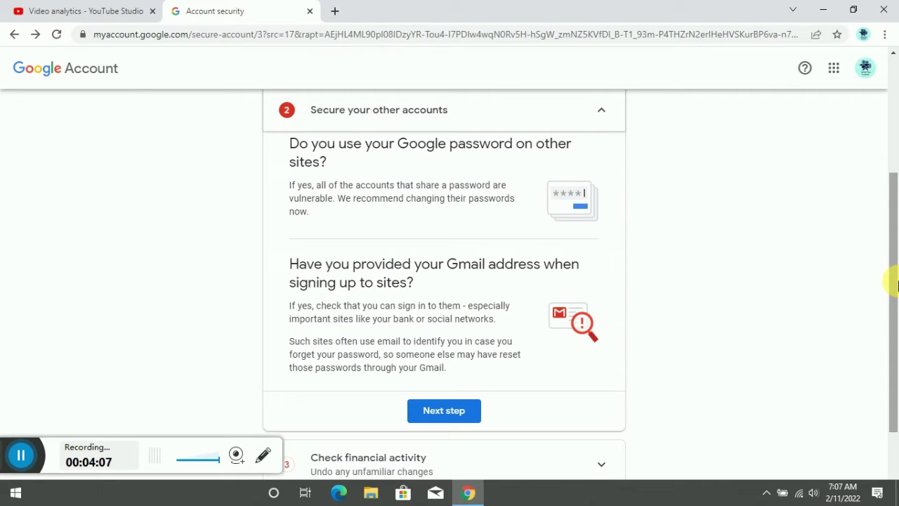
pyautogui.click(441, 413)
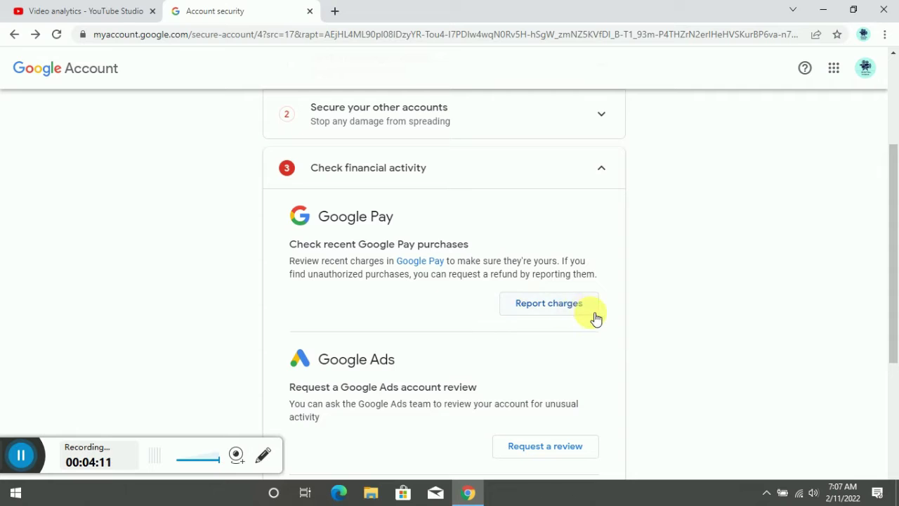
pyautogui.moveTo(898, 236); pyautogui.dragTo(880, 280)
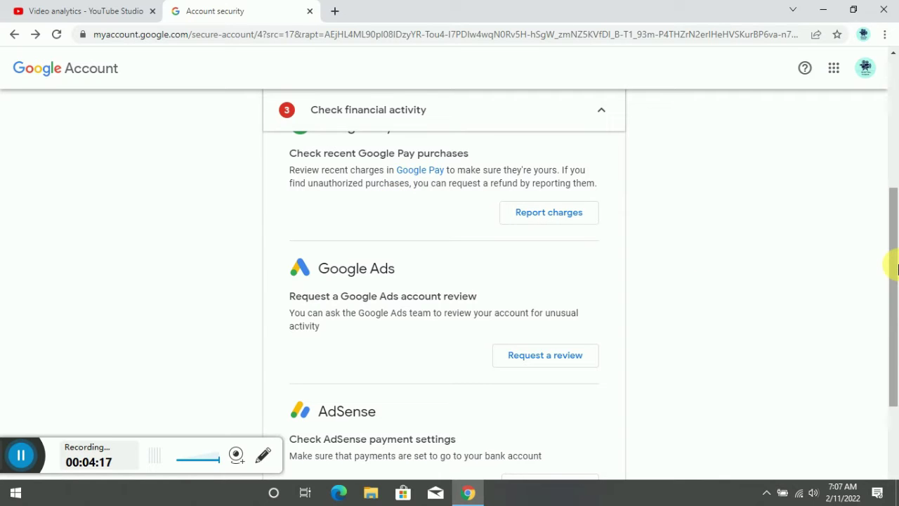
pyautogui.moveTo(894, 269); pyautogui.dragTo(894, 355)
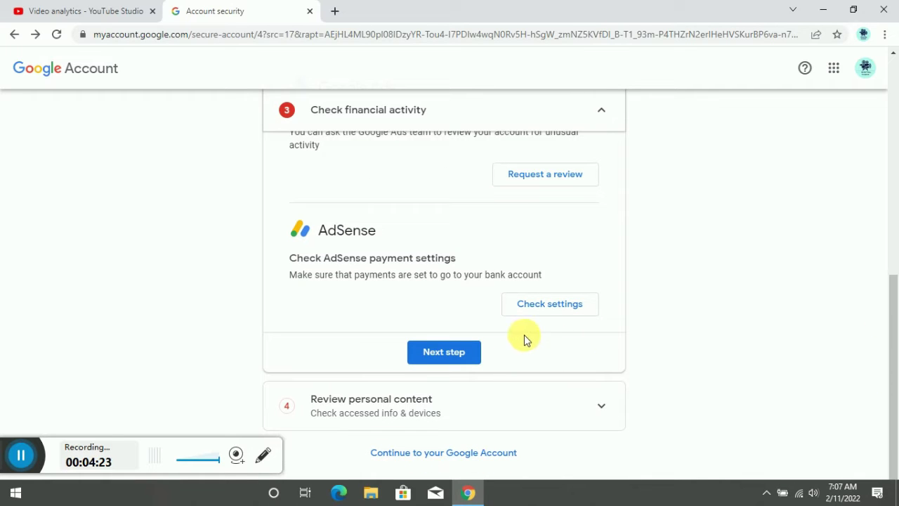
pyautogui.click(465, 353)
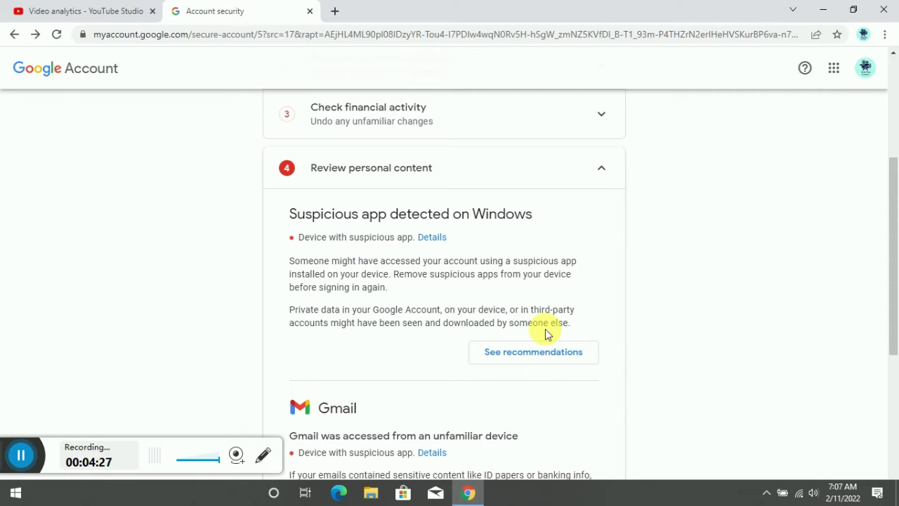
# Step: View the suspicious Windows app details, then reconnect to the itel A23 Pro Wi-Fi
pyautogui.click(431, 238)
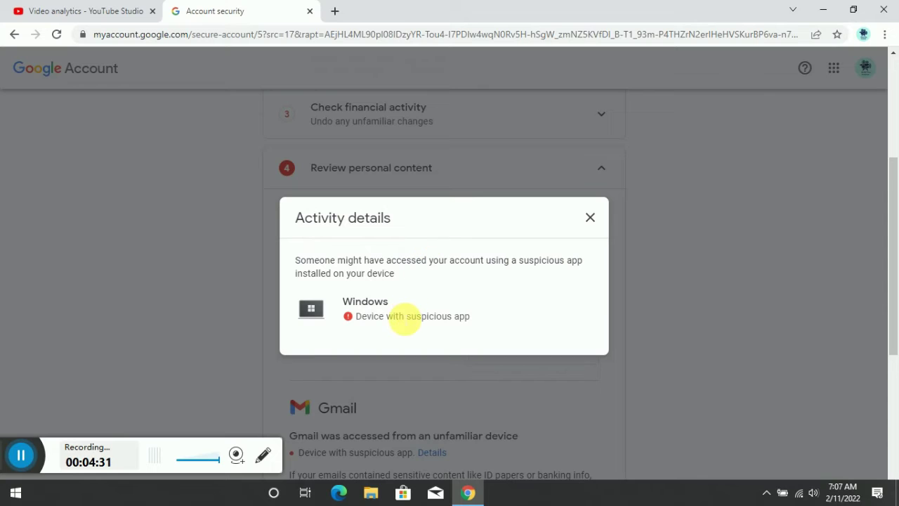
pyautogui.moveTo(405, 316); pyautogui.dragTo(345, 302)
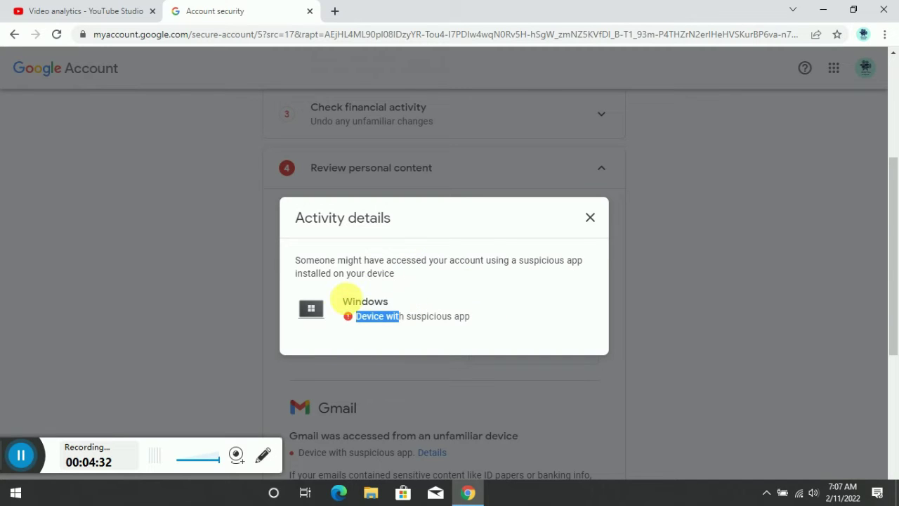
pyautogui.click(591, 218)
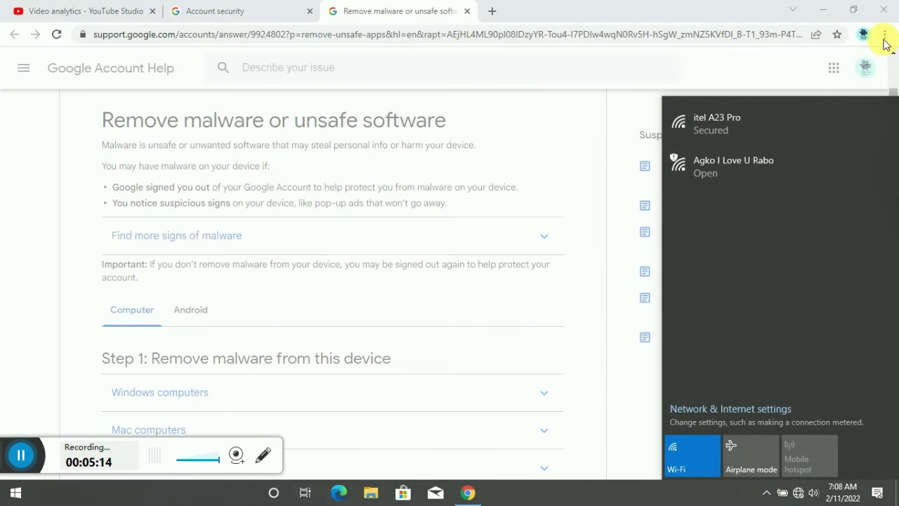
pyautogui.click(730, 137)
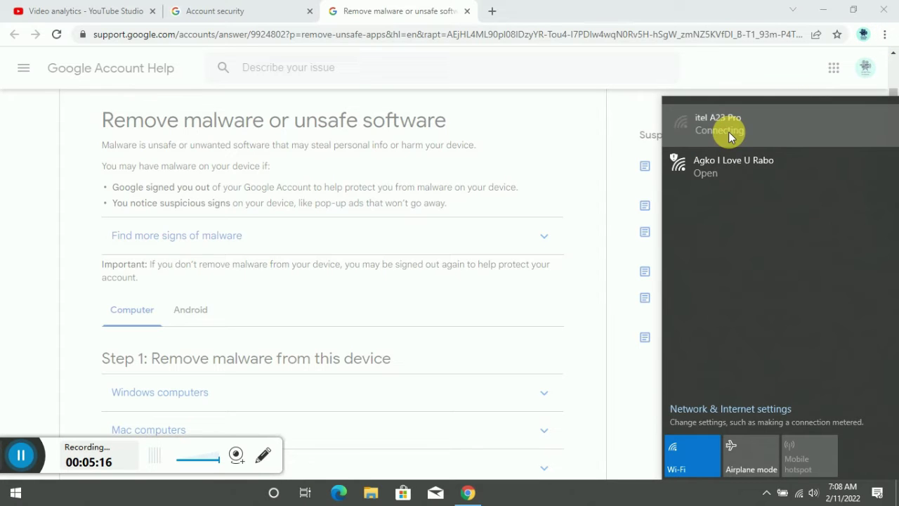
pyautogui.click(729, 131)
pyautogui.click(830, 179)
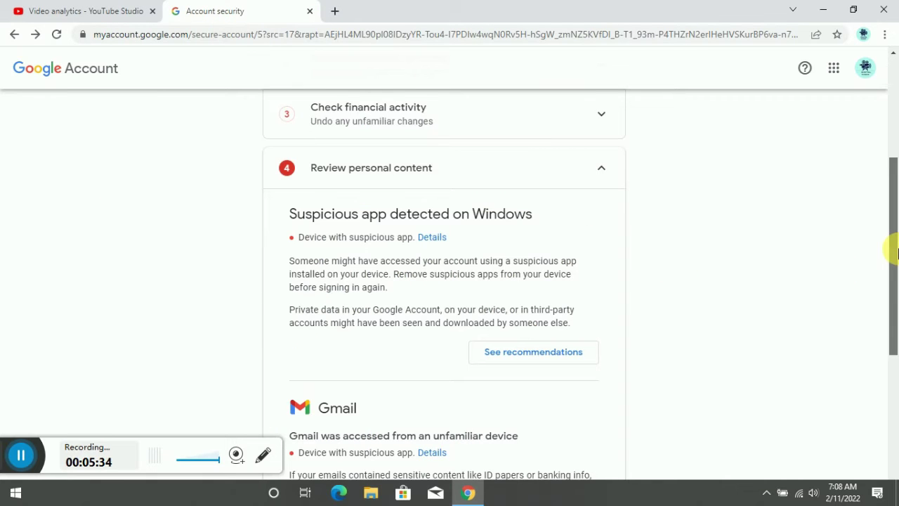
# Step: Check which devices accessed Google Drive, then open Drive from the Check files guidance
pyautogui.moveTo(892, 253); pyautogui.dragTo(883, 395)
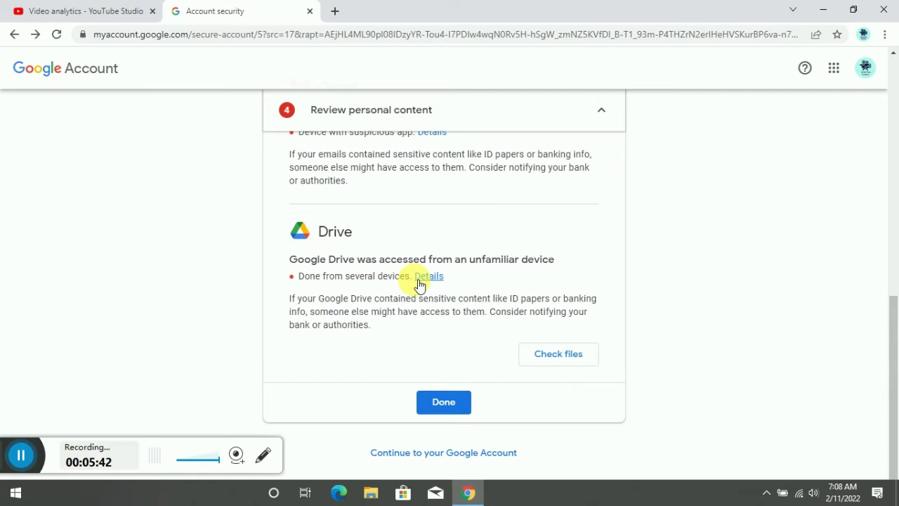
pyautogui.click(428, 277)
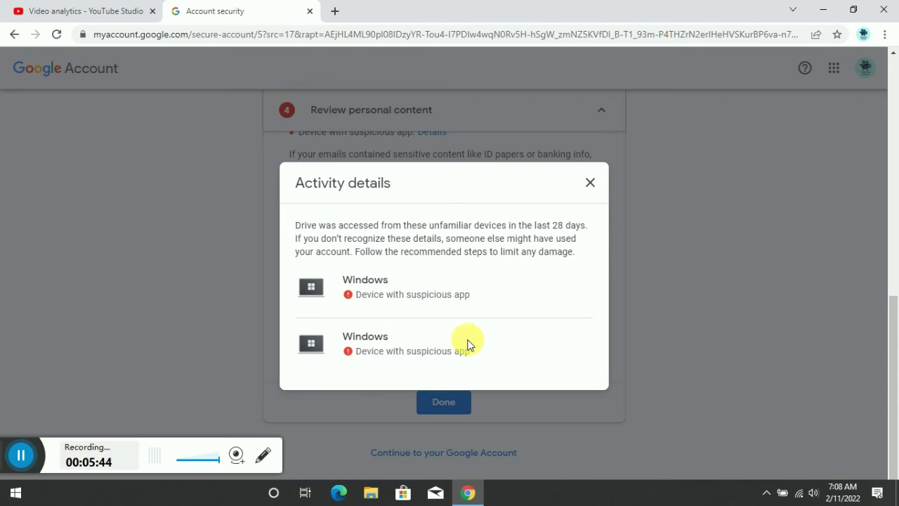
pyautogui.click(590, 184)
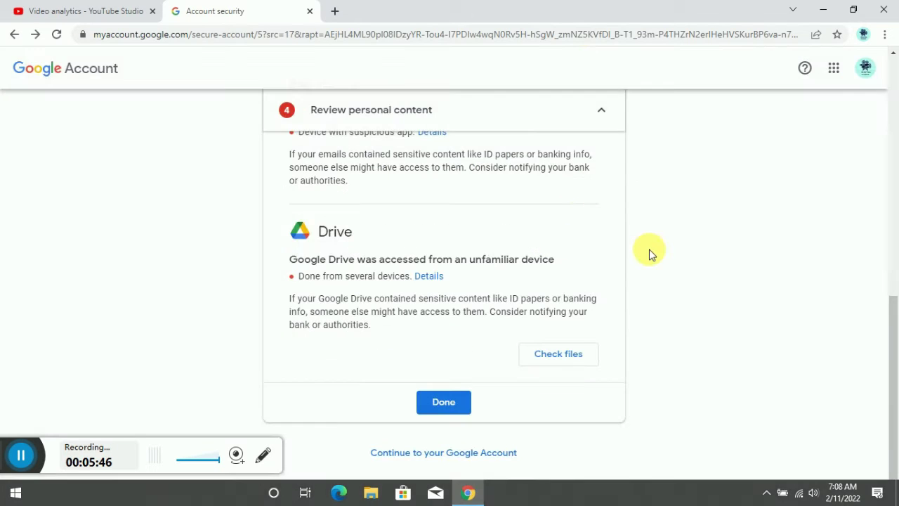
pyautogui.click(563, 359)
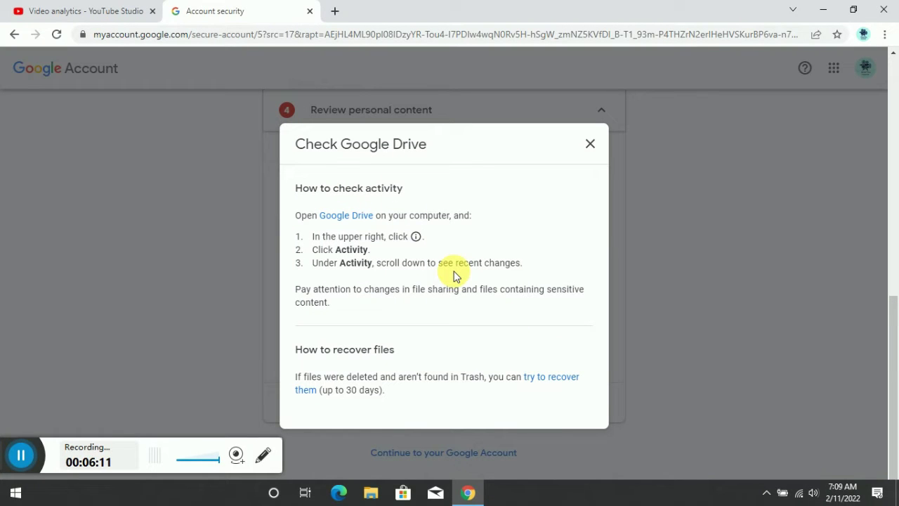
pyautogui.click(357, 215)
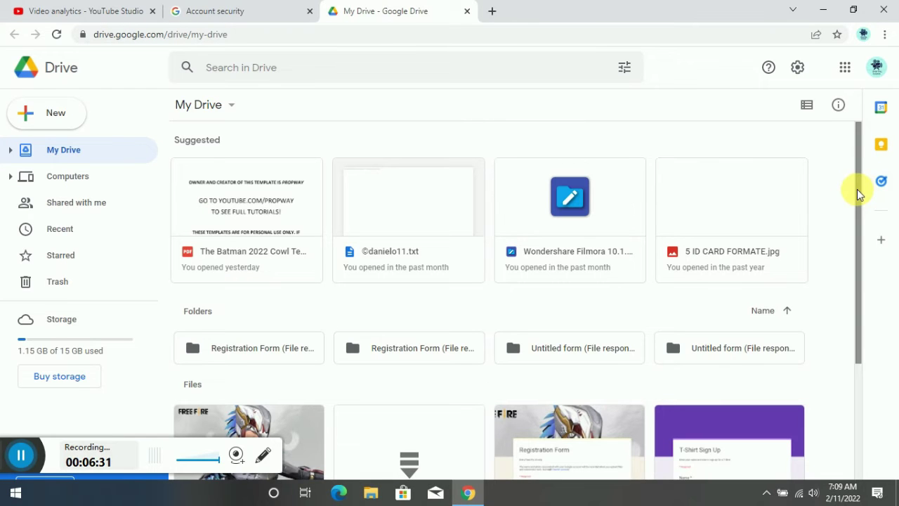
# Step: Preview the ©danielo11.txt and Wondershare Filmora installer files in My Drive, then close the preview
pyautogui.moveTo(857, 189)
pyautogui.mouseDown()
pyautogui.moveTo(856, 334)
pyautogui.moveTo(865, 110)
pyautogui.mouseUp()
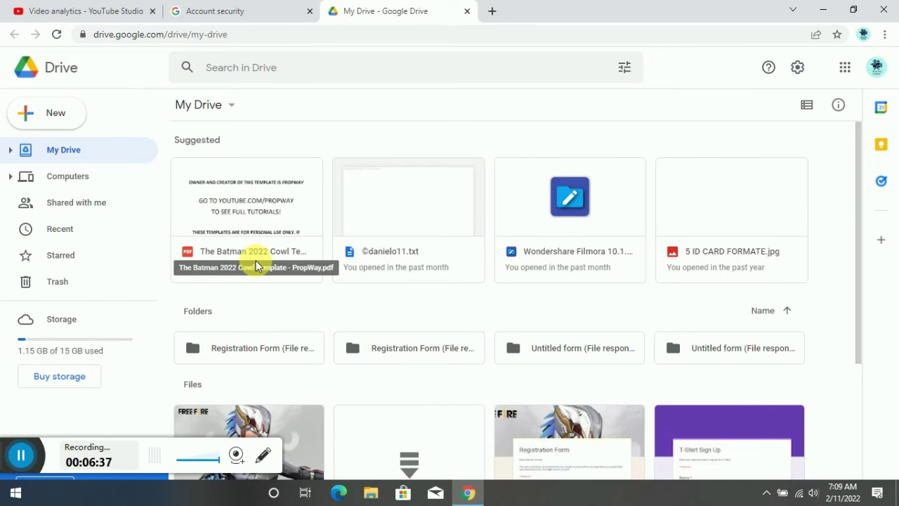
pyautogui.click(432, 204)
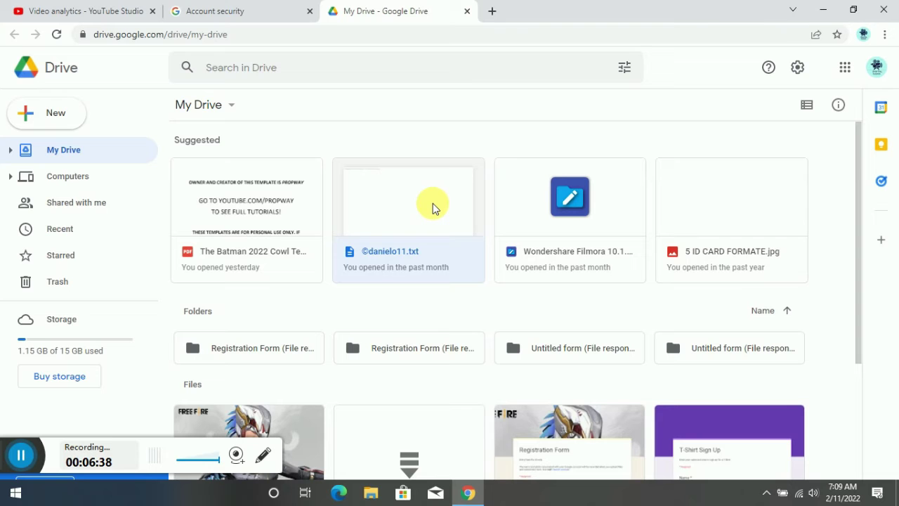
pyautogui.doubleClick(432, 203)
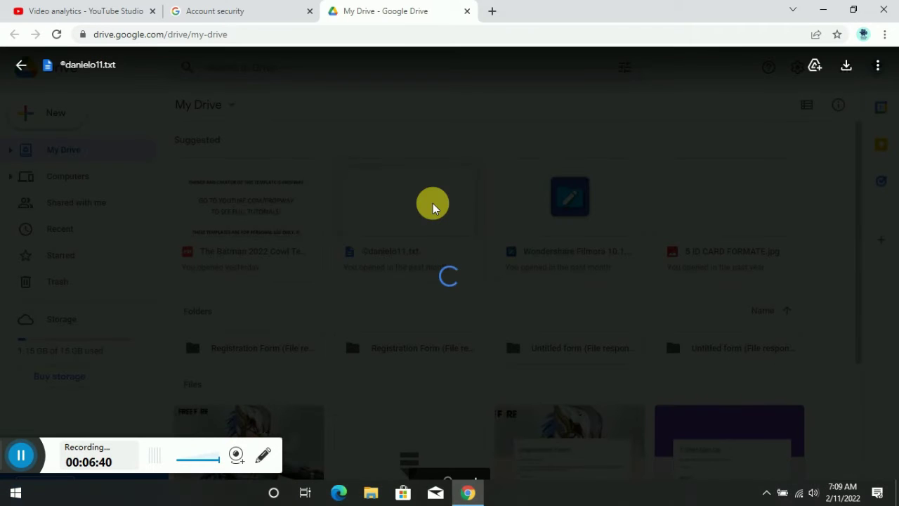
pyautogui.click(601, 239)
pyautogui.doubleClick(601, 239)
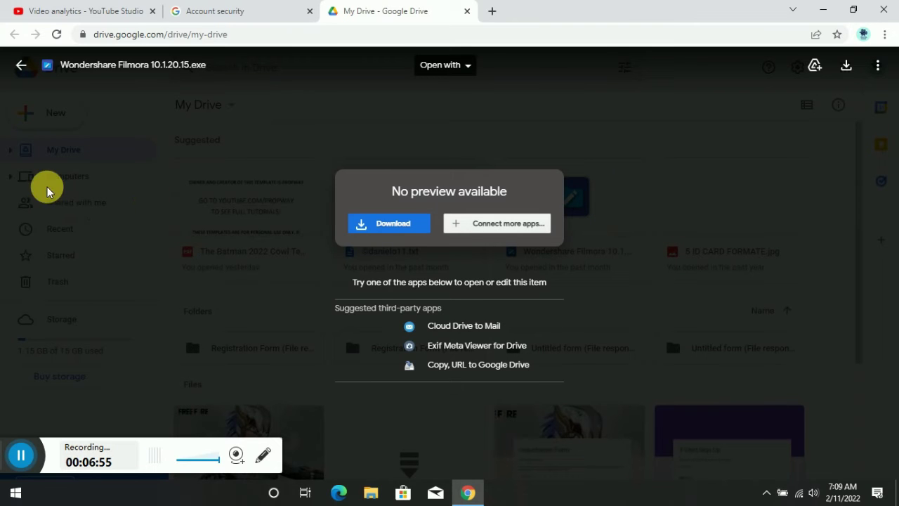
pyautogui.click(21, 70)
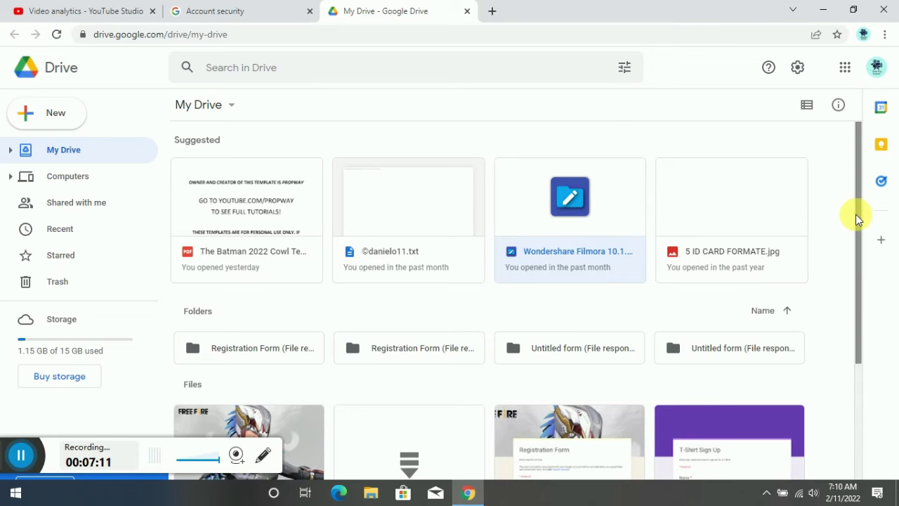
# Step: Scroll through the My Drive file grid and return to the Account security tab
pyautogui.moveTo(856, 214); pyautogui.dragTo(858, 294)
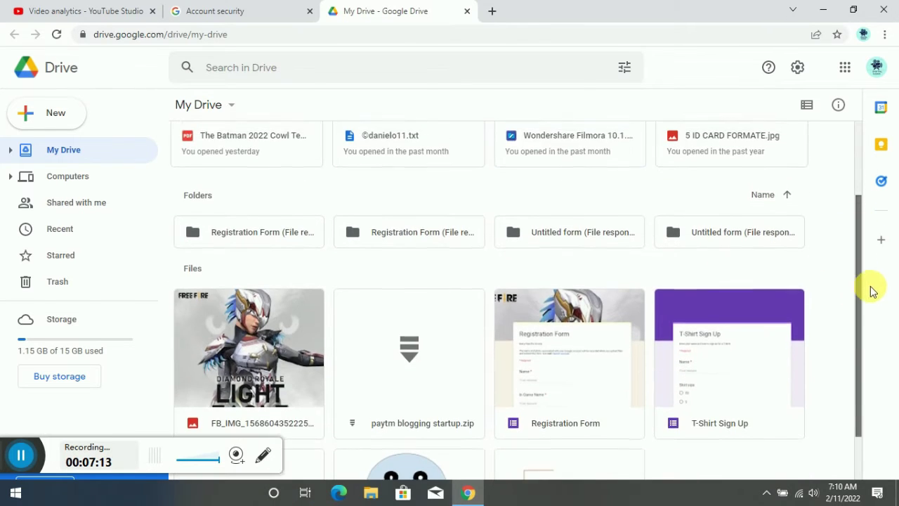
pyautogui.scroll(-2, 819, 337)
pyautogui.moveTo(859, 379)
pyautogui.mouseDown()
pyautogui.moveTo(869, 255)
pyautogui.moveTo(855, 377)
pyautogui.mouseUp()
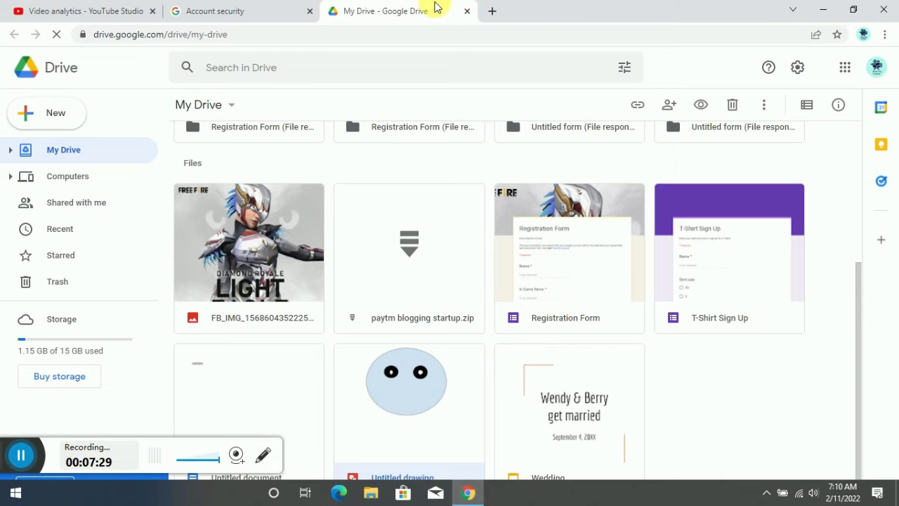
pyautogui.click(275, 6)
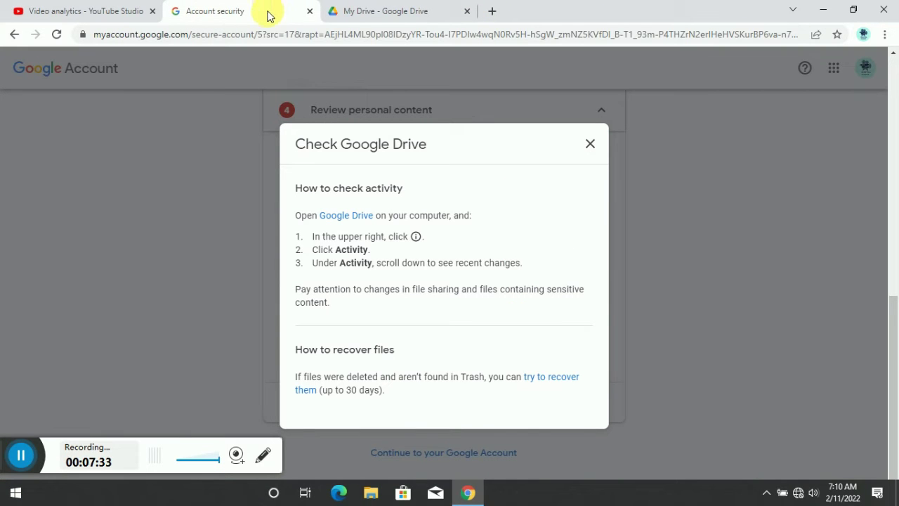
# Step: Connect to the itel A23 Pro Wi-Fi network and dismiss the Google Drive instructions
pyautogui.click(801, 492)
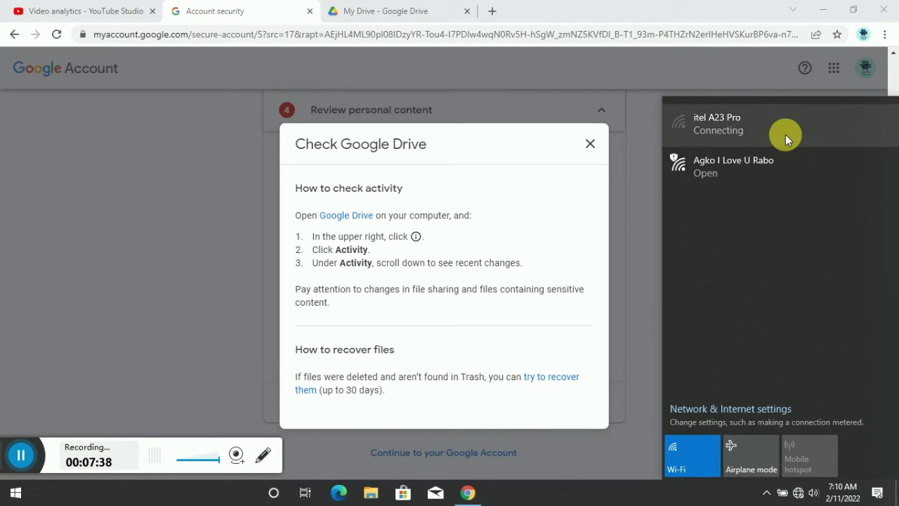
pyautogui.click(785, 133)
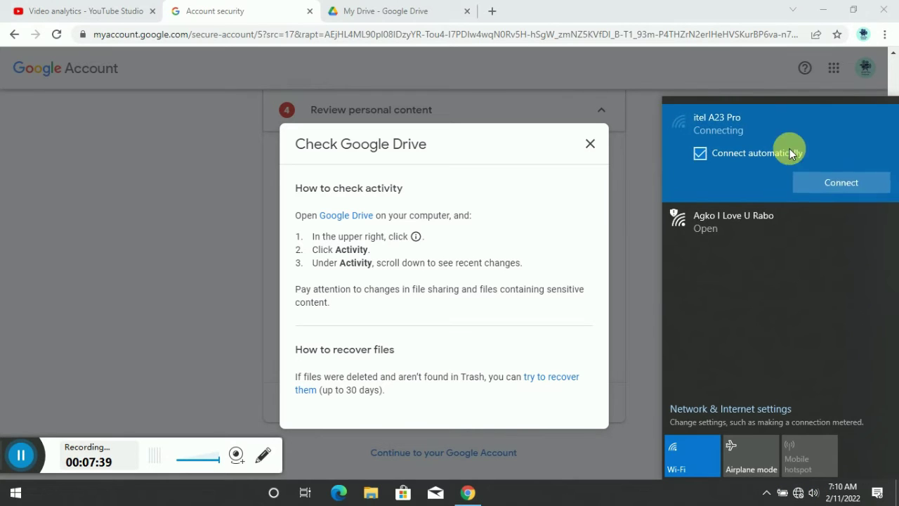
pyautogui.click(831, 184)
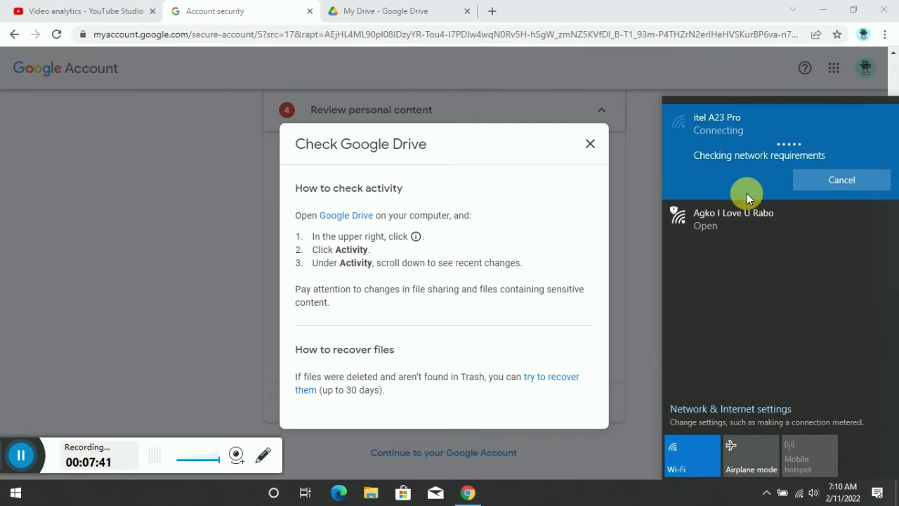
pyautogui.click(603, 144)
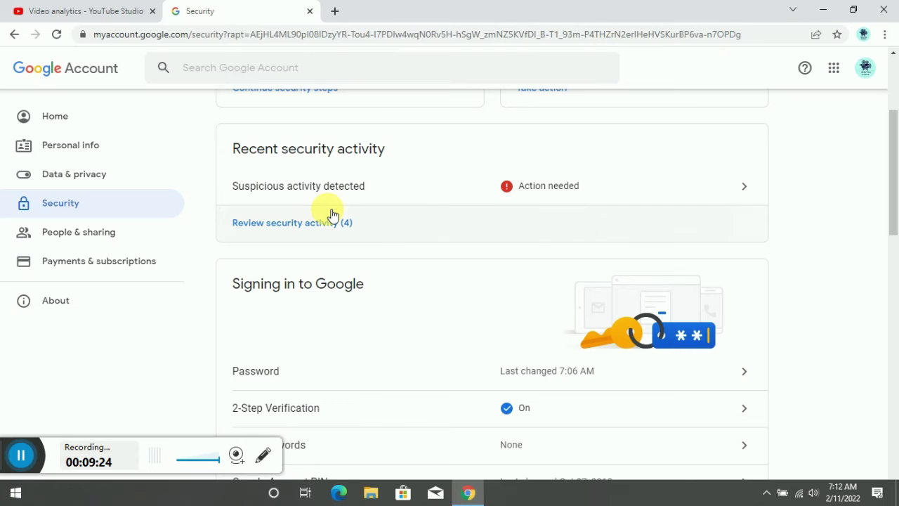
# Step: Review the four recent security events and the critical security alert's details
pyautogui.click(329, 218)
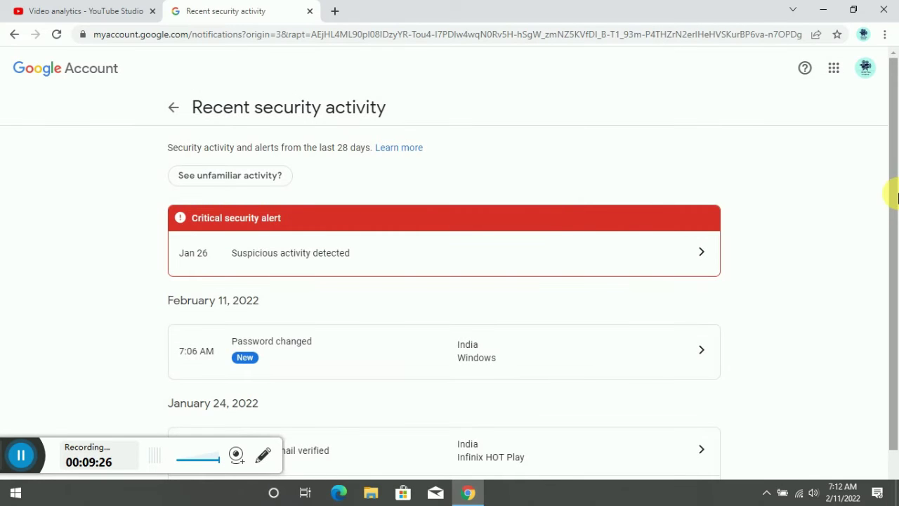
pyautogui.scroll(-1, 890, 192)
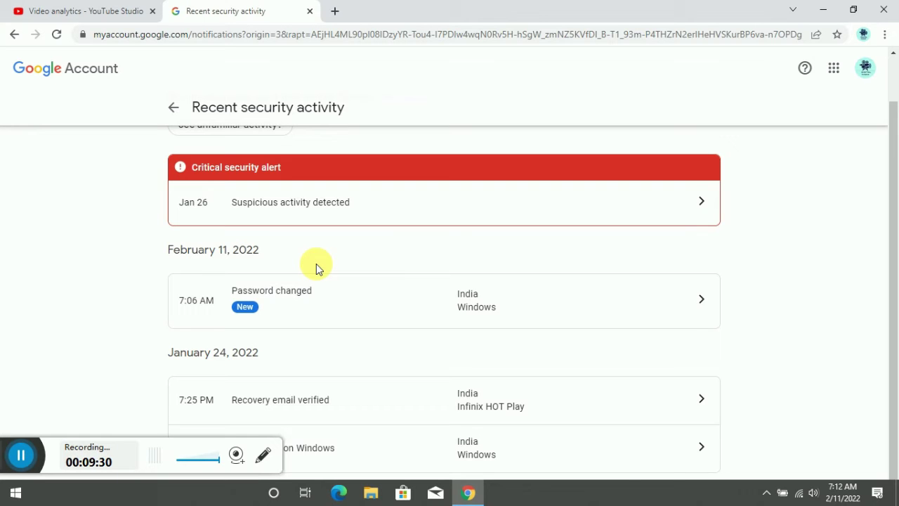
pyautogui.click(696, 195)
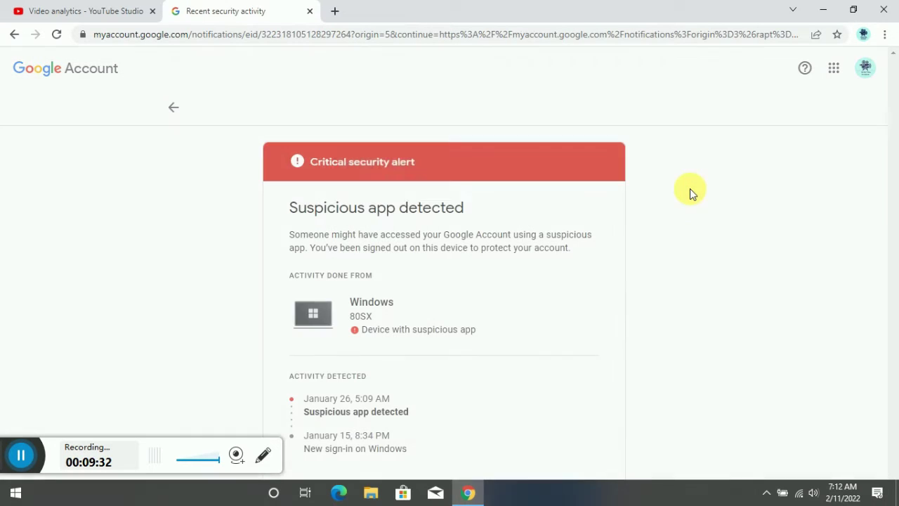
pyautogui.moveTo(892, 176); pyautogui.dragTo(889, 228)
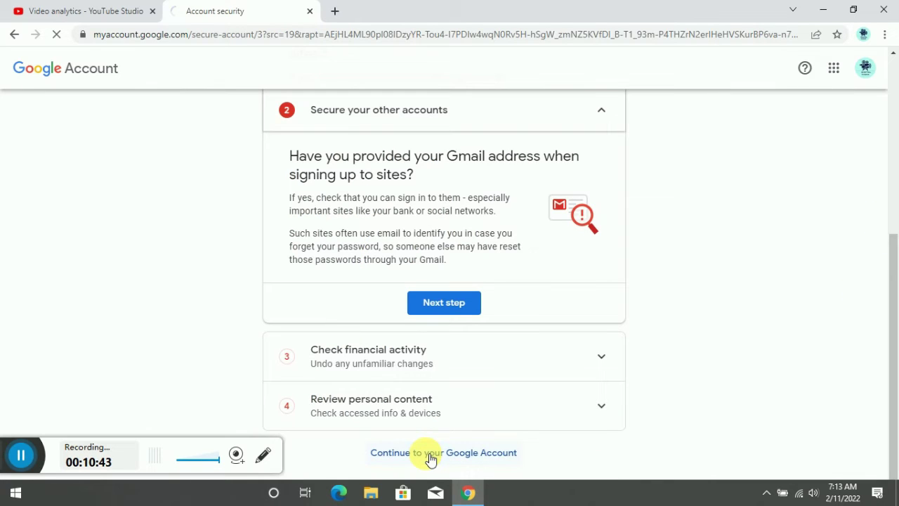
# Step: Leave the checkup and scroll through the Security overview page
pyautogui.click(431, 453)
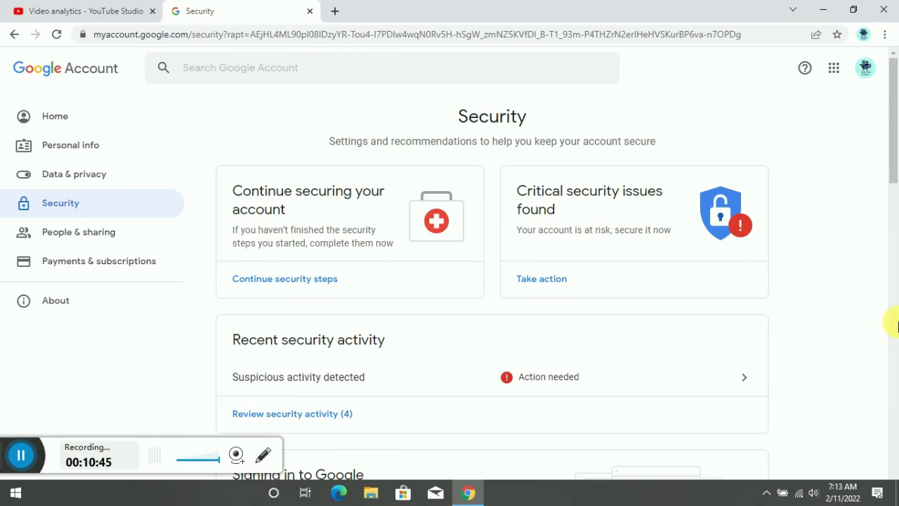
pyautogui.scroll(-5, 897, 325)
pyautogui.scroll(-6, 890, 345)
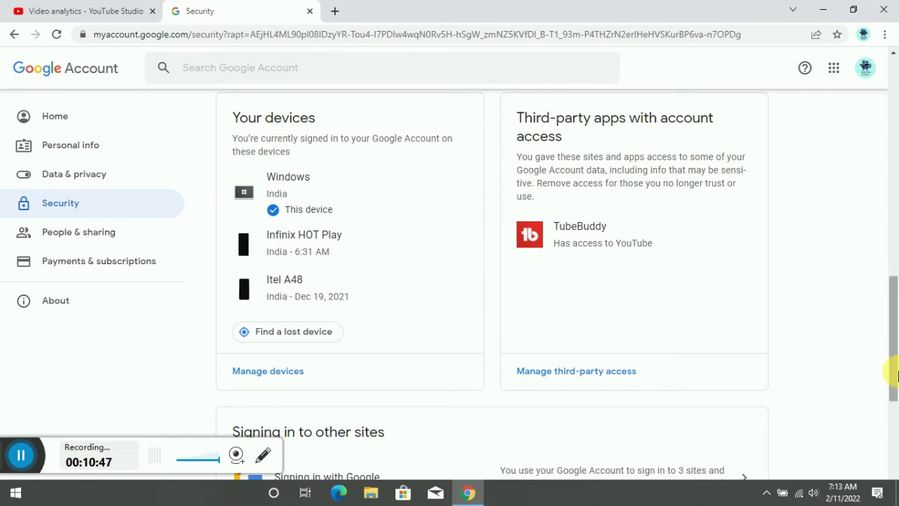
pyautogui.moveTo(895, 358); pyautogui.dragTo(891, 381)
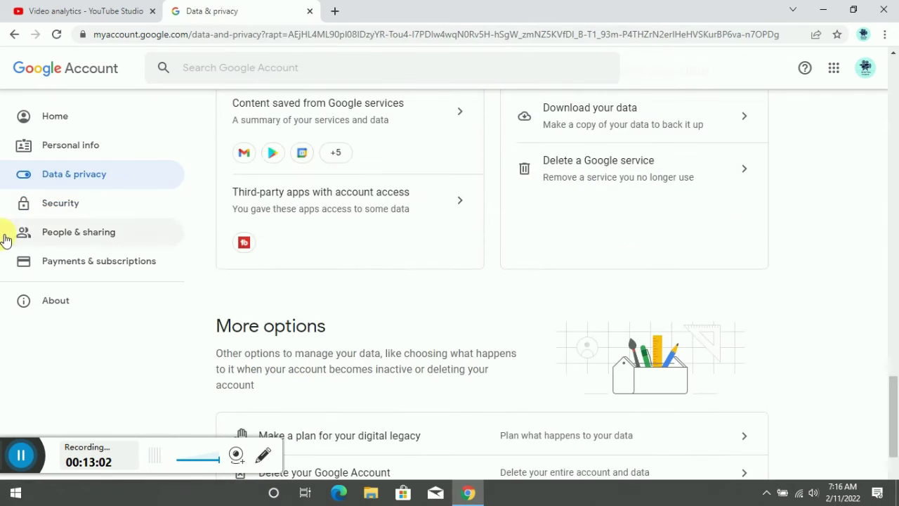
# Step: Browse the Personal info page, then close the Google Account tab
pyautogui.click(131, 137)
pyautogui.scroll(-5, 891, 281)
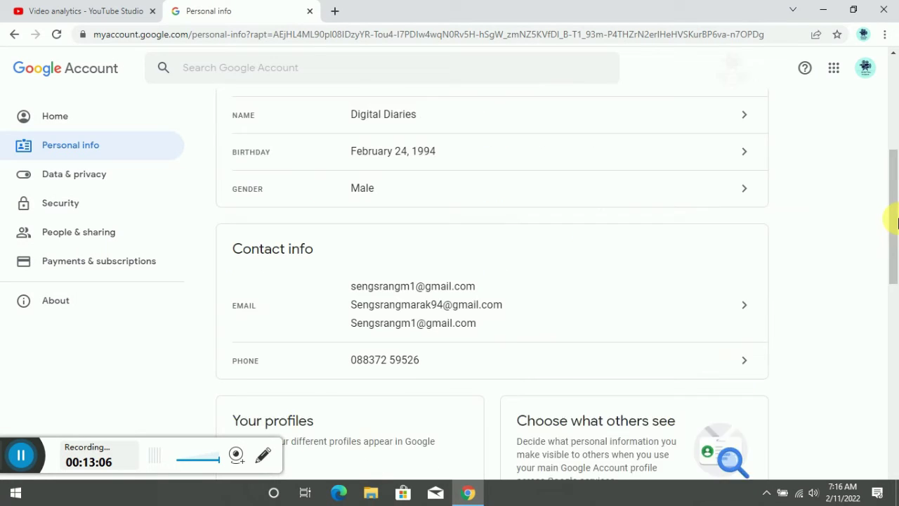
pyautogui.scroll(-1, 893, 219)
pyautogui.moveTo(894, 222)
pyautogui.mouseDown()
pyautogui.moveTo(891, 401)
pyautogui.moveTo(892, 302)
pyautogui.moveTo(869, 327)
pyautogui.mouseUp()
pyautogui.scroll(3, 878, 281)
pyautogui.scroll(-7, 871, 351)
pyautogui.scroll(13, 853, 281)
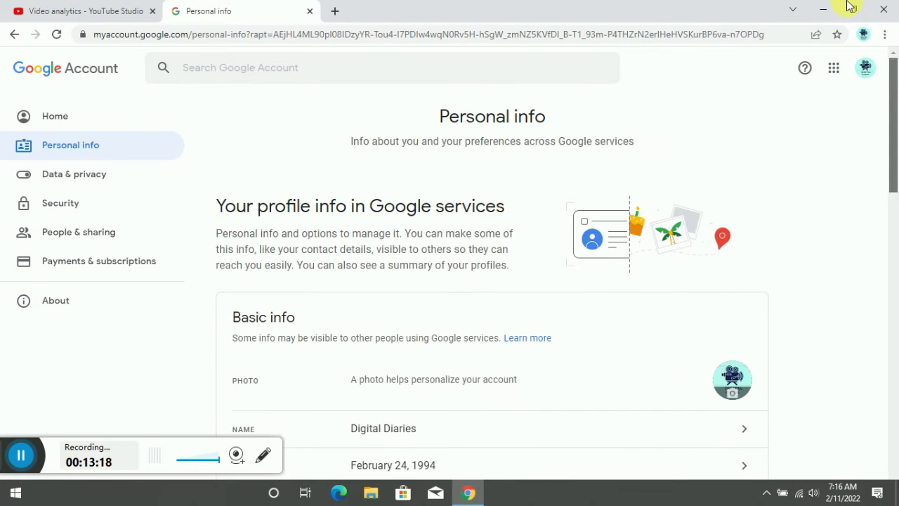
pyautogui.click(310, 10)
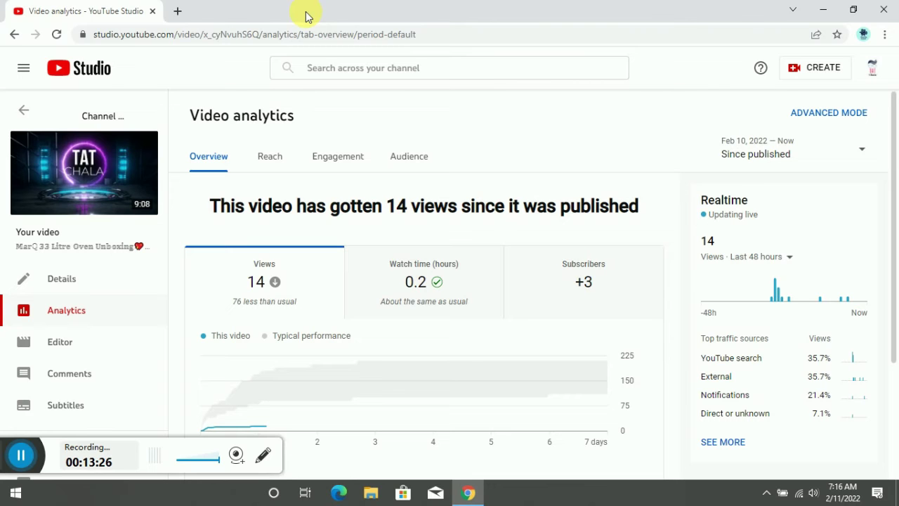
# Step: Scroll the video analytics, go back to the channel dashboard, and open Content
pyautogui.scroll(-1, 889, 290)
pyautogui.scroll(-2, 890, 345)
pyautogui.scroll(1, 871, 211)
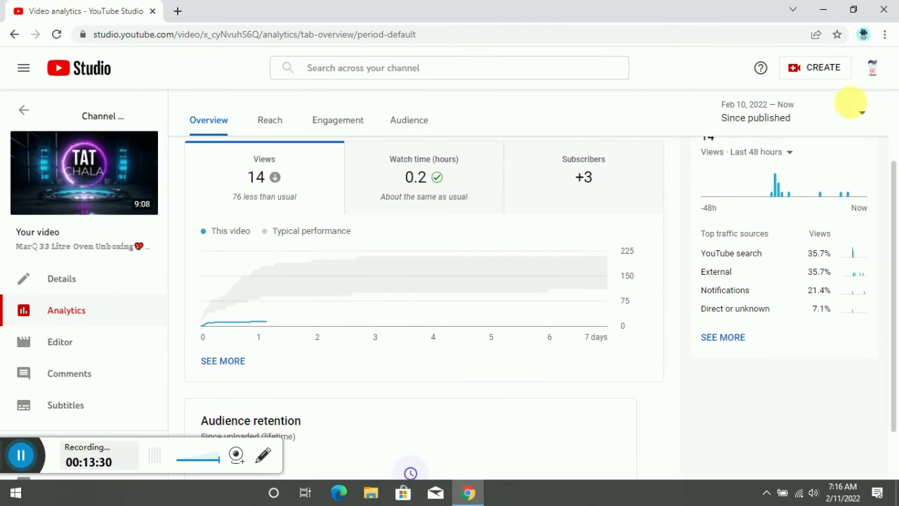
pyautogui.scroll(-2, 889, 223)
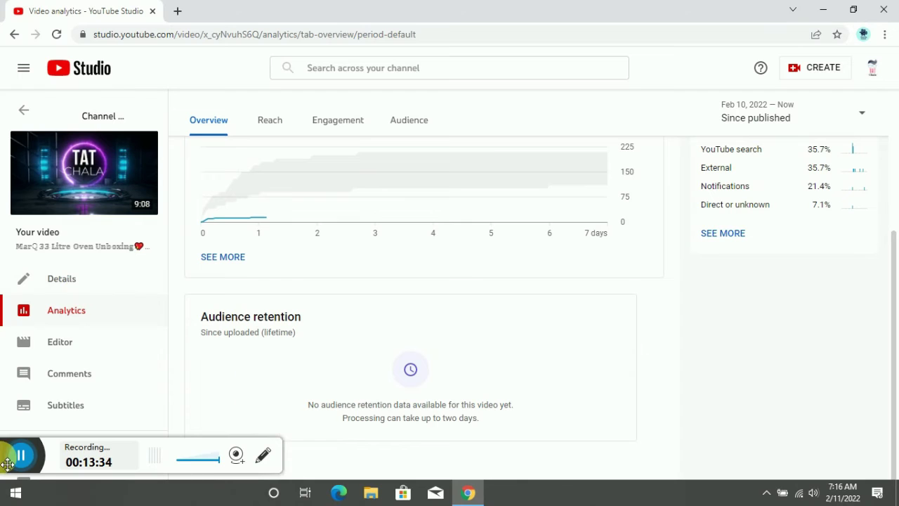
pyautogui.moveTo(7, 464); pyautogui.dragTo(181, 488)
pyautogui.scroll(1, 889, 211)
pyautogui.scroll(-1, 857, 415)
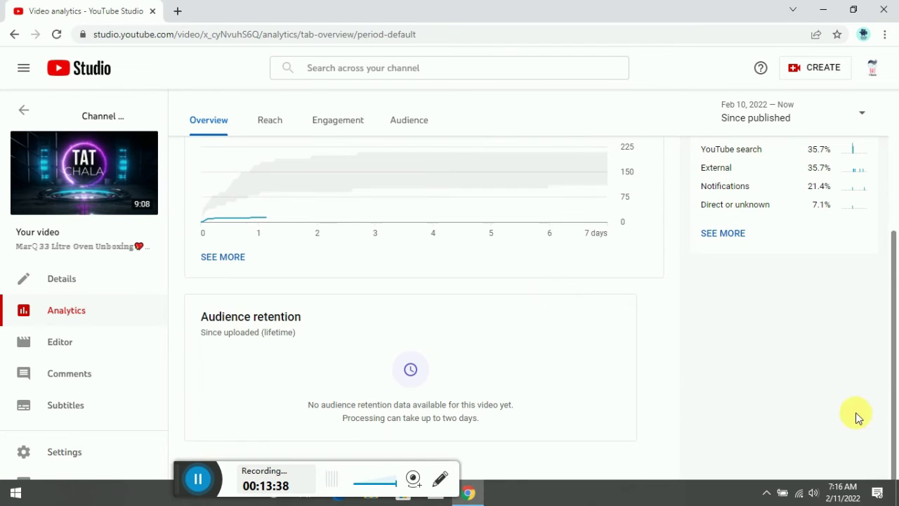
pyautogui.click(16, 35)
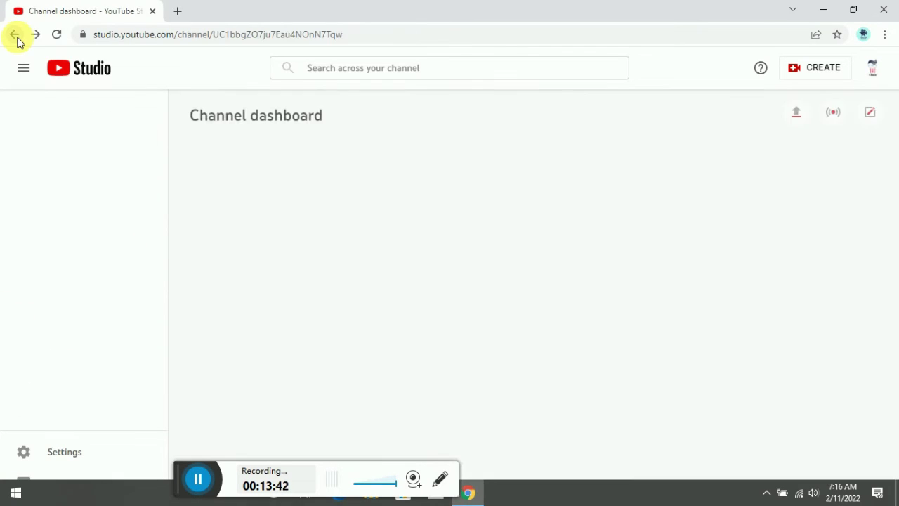
pyautogui.click(108, 275)
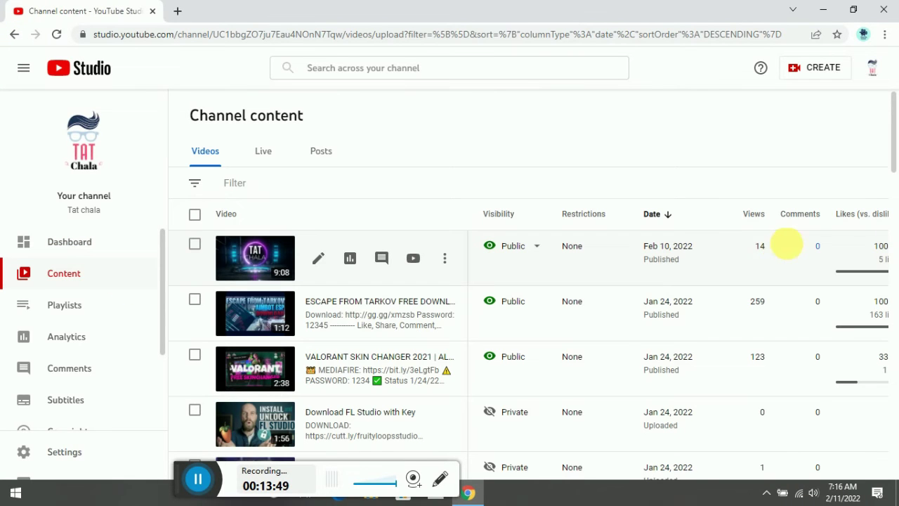
# Step: Scroll the Videos list down to the older 2019 uploads with copyright claims
pyautogui.moveTo(893, 151); pyautogui.dragTo(894, 160)
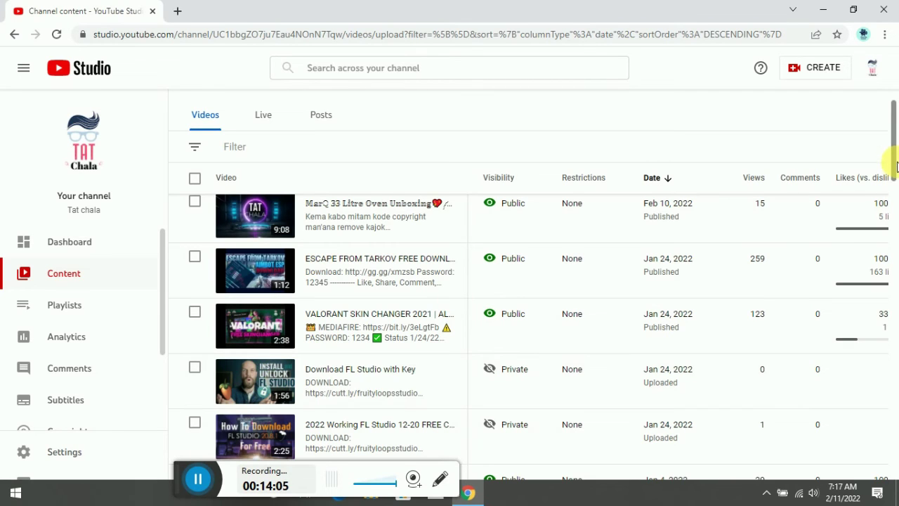
pyautogui.scroll(-2, 892, 168)
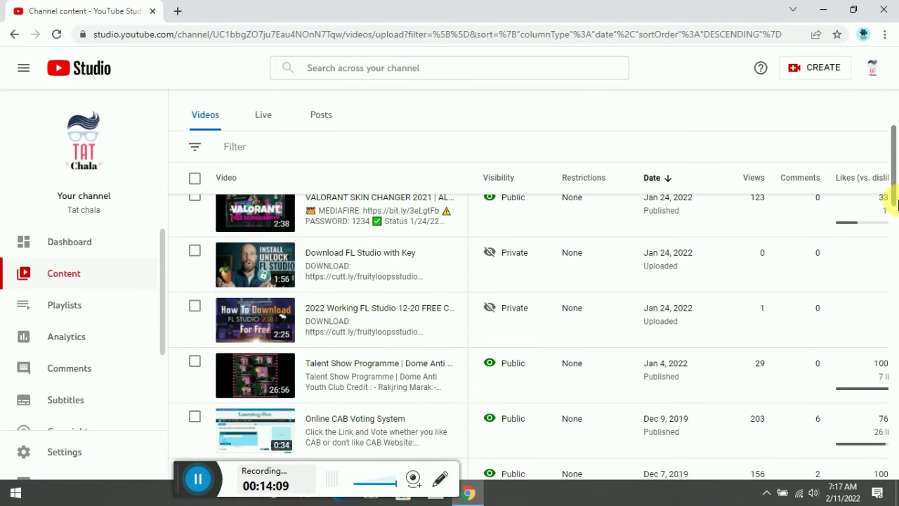
pyautogui.moveTo(897, 188)
pyautogui.mouseDown()
pyautogui.moveTo(892, 281)
pyautogui.moveTo(896, 145)
pyautogui.mouseUp()
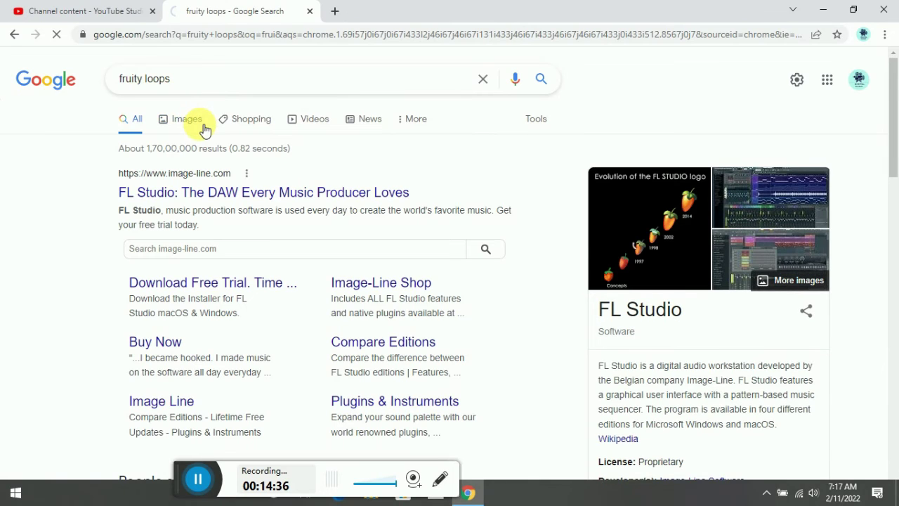
# Step: Show Google image results for fruity loops, toggling between that tab and YouTube Studio
pyautogui.click(202, 127)
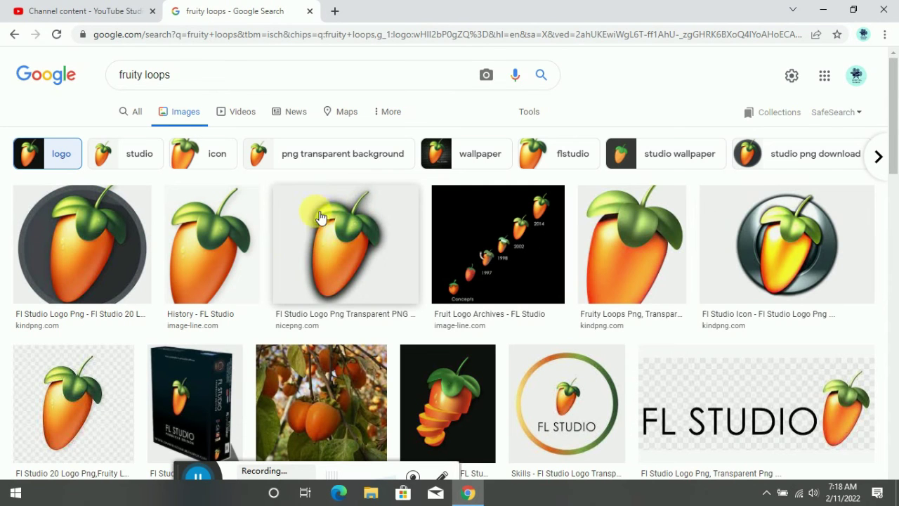
pyautogui.click(70, 10)
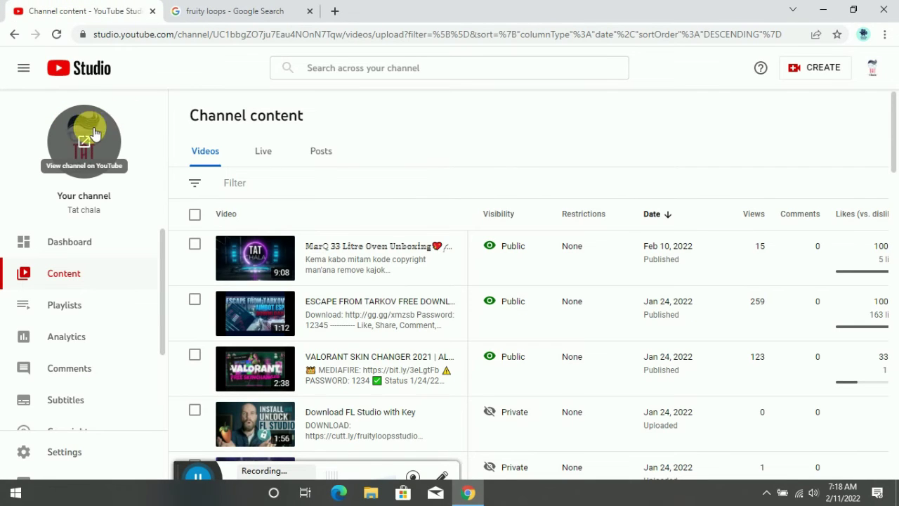
pyautogui.click(272, 9)
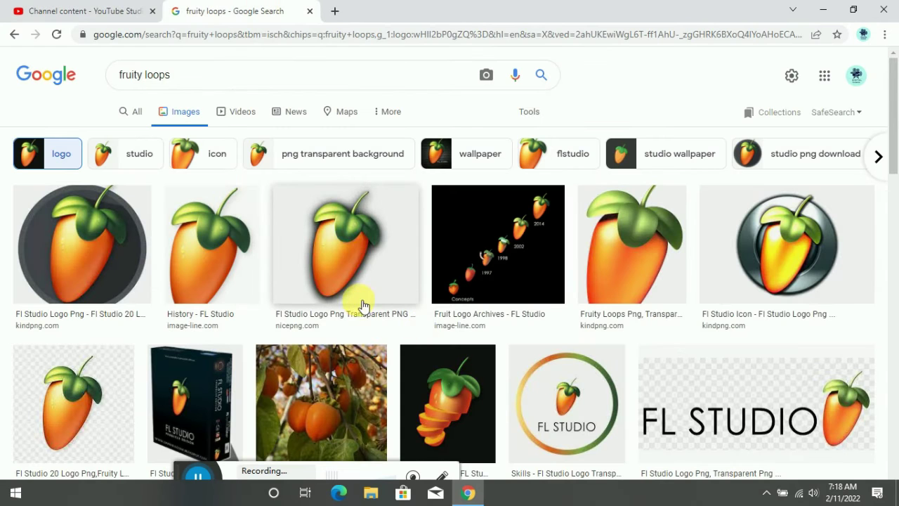
pyautogui.click(91, 7)
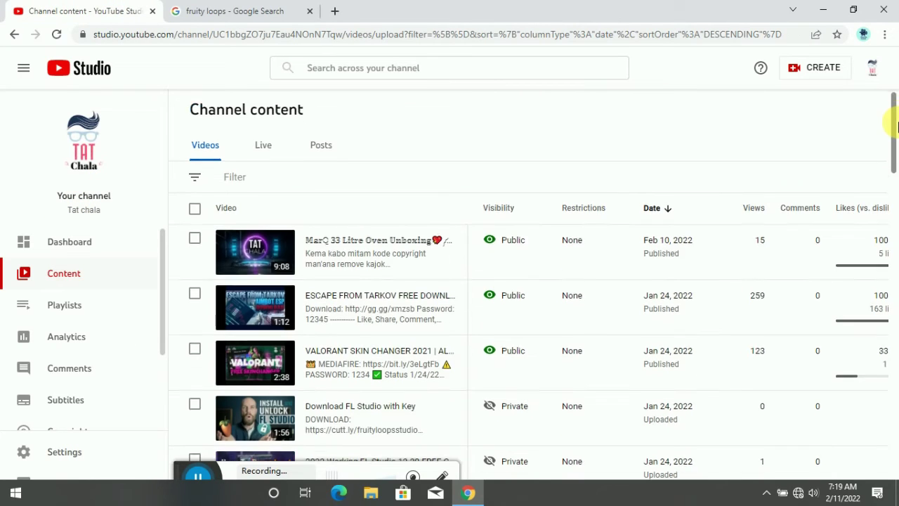
pyautogui.scroll(-2, 896, 143)
pyautogui.moveTo(896, 162); pyautogui.dragTo(896, 134)
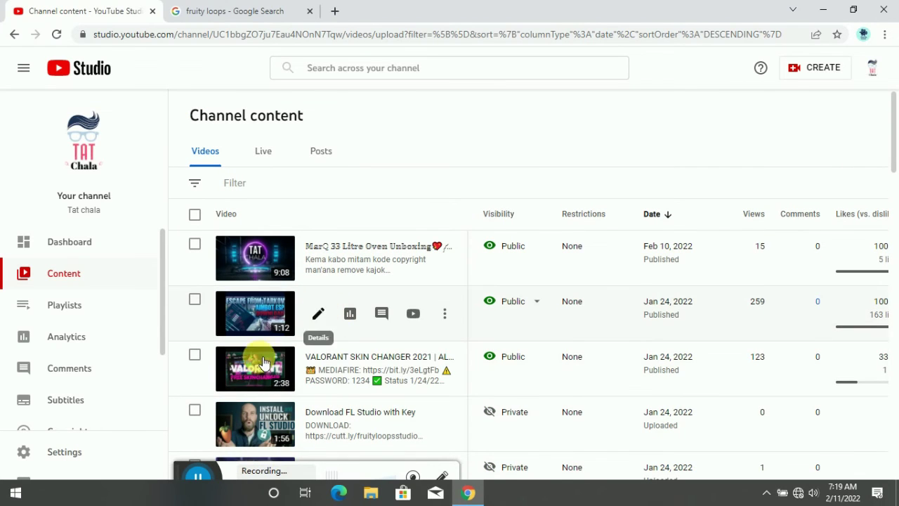
pyautogui.moveTo(897, 104); pyautogui.dragTo(893, 136)
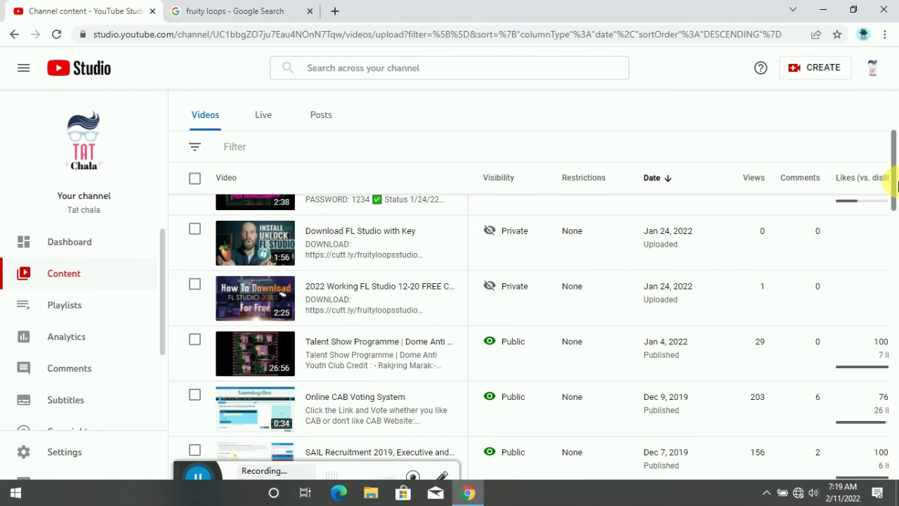
pyautogui.scroll(-1, 895, 184)
# Step: Read the active Community Guidelines strike details from the dashboard, then start reviewing the removed video
pyautogui.click(77, 243)
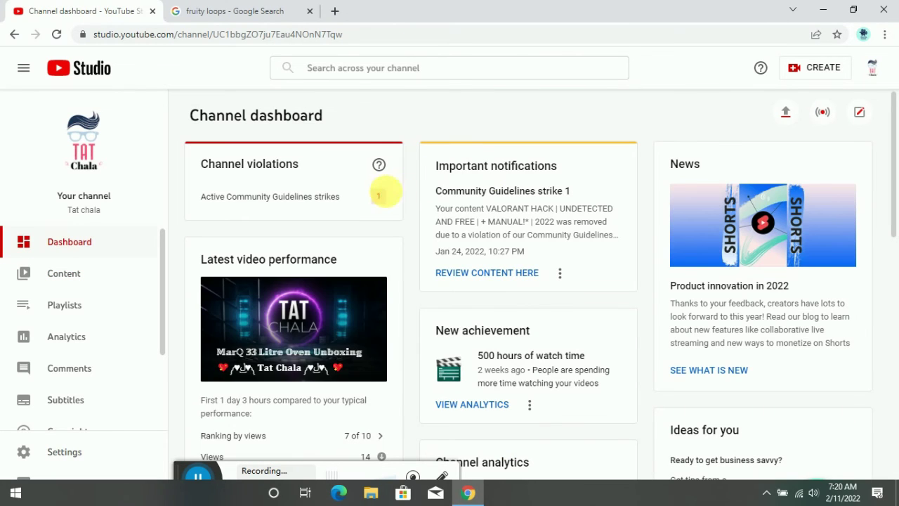
pyautogui.click(379, 196)
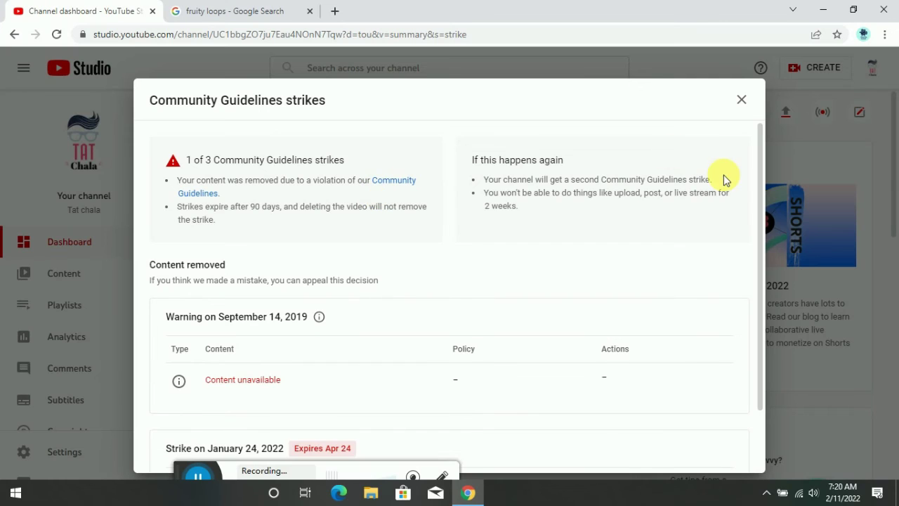
pyautogui.moveTo(759, 166); pyautogui.dragTo(768, 322)
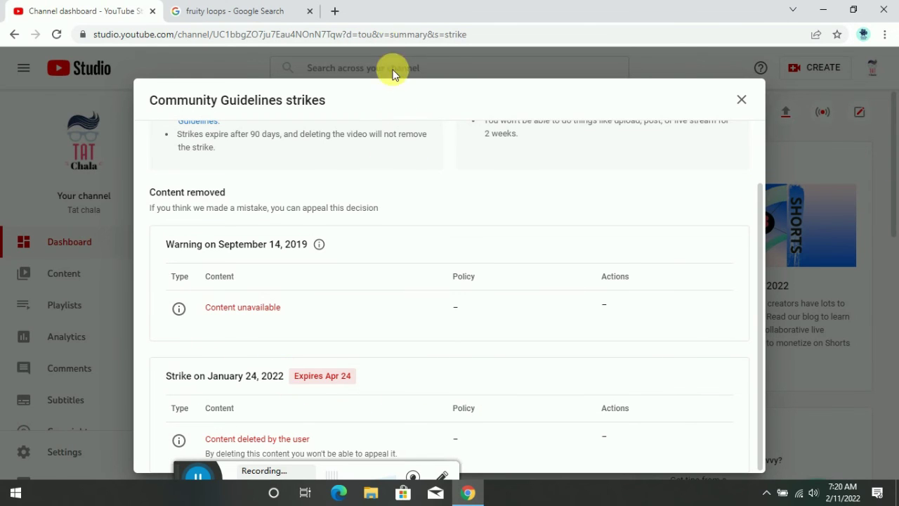
pyautogui.hotkey('ctrl', 'a')
pyautogui.click(402, 408)
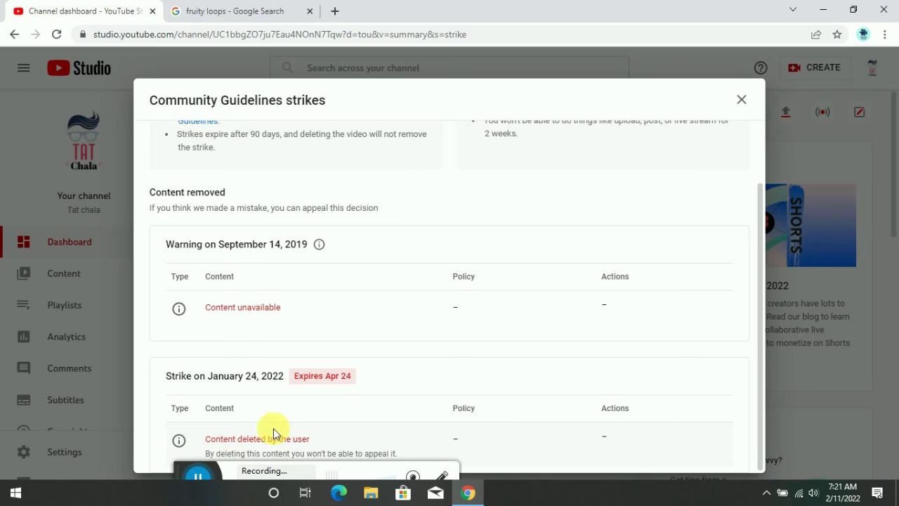
pyautogui.moveTo(184, 477); pyautogui.dragTo(761, 441)
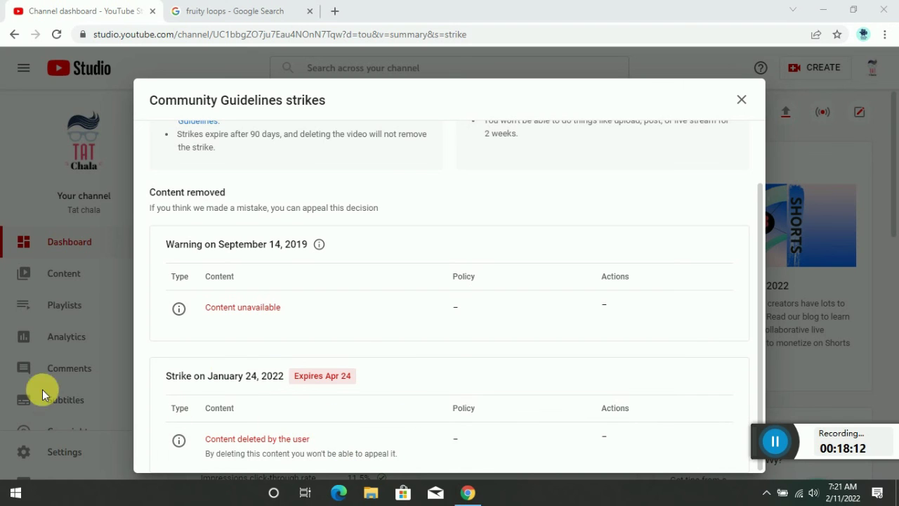
pyautogui.moveTo(764, 264); pyautogui.dragTo(762, 170)
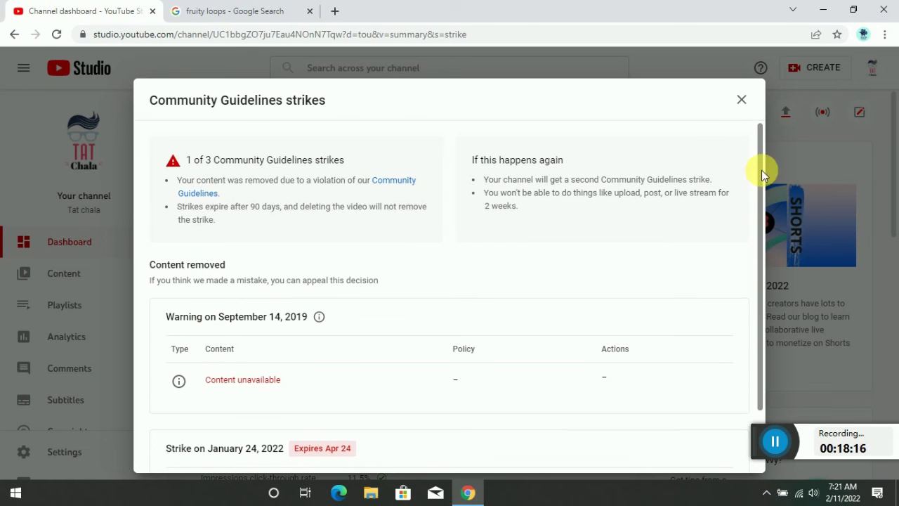
pyautogui.click(742, 99)
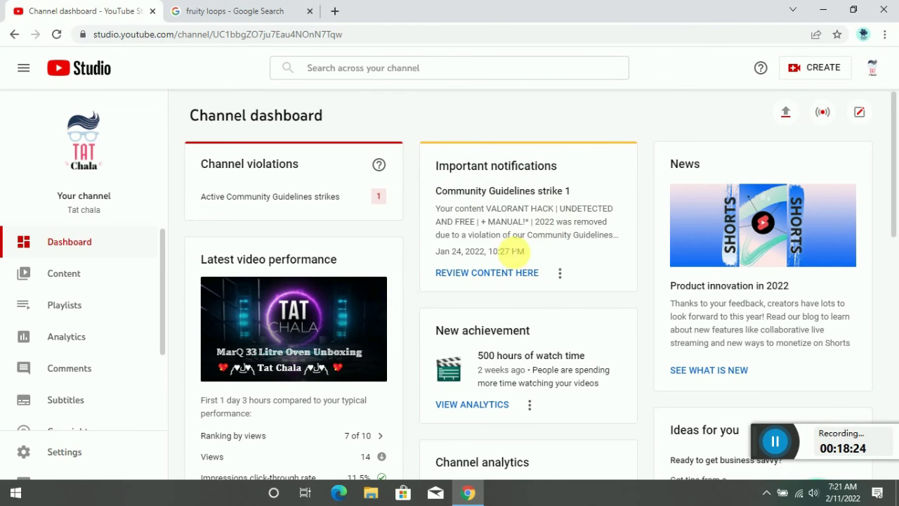
pyautogui.click(534, 275)
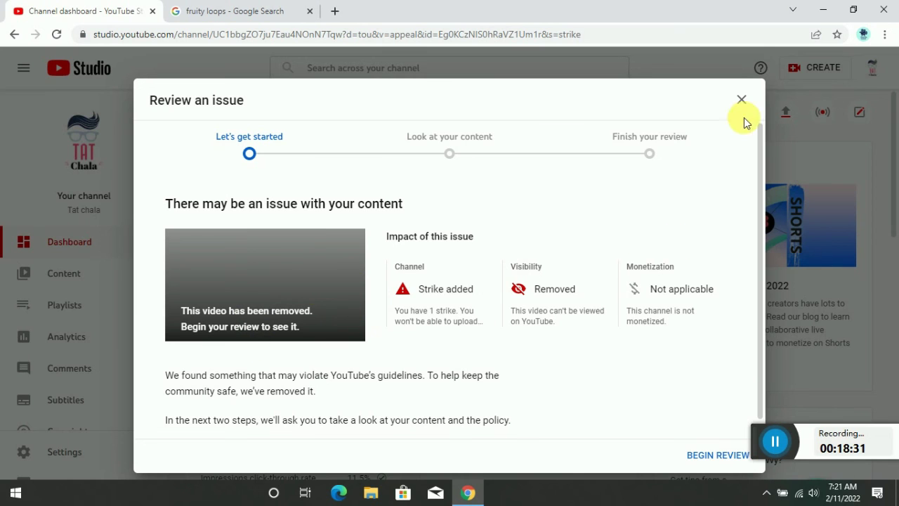
# Step: Leave the Review an issue walkthrough unfinished and scroll the dashboard
pyautogui.click(741, 99)
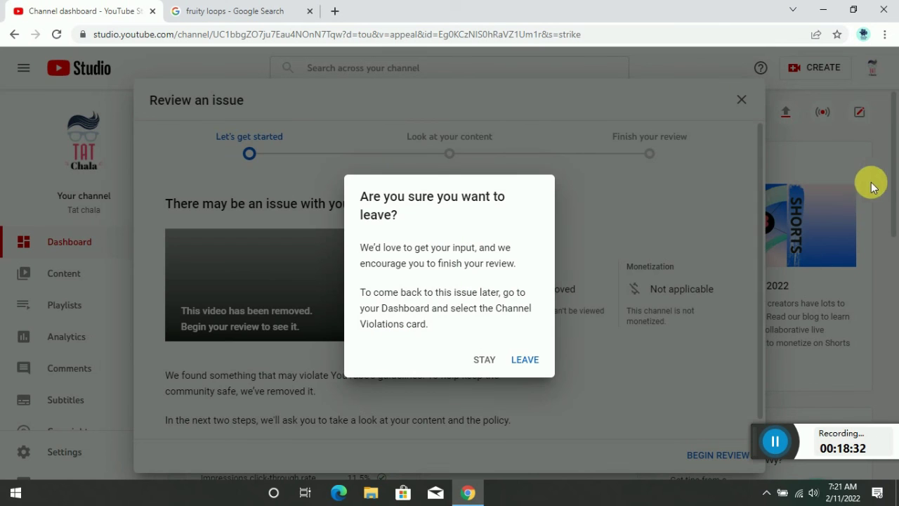
pyautogui.click(525, 359)
pyautogui.moveTo(895, 197)
pyautogui.mouseDown()
pyautogui.moveTo(896, 226)
pyautogui.moveTo(895, 202)
pyautogui.mouseUp()
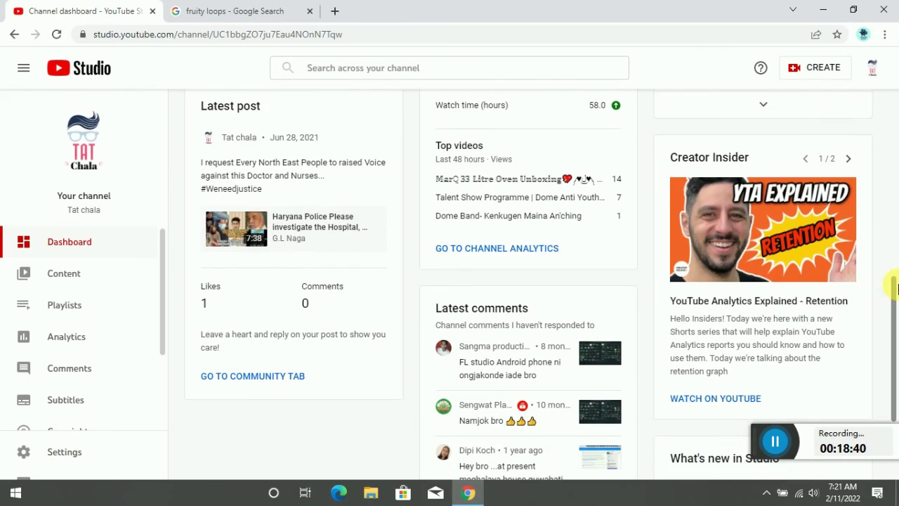
pyautogui.moveTo(895, 202); pyautogui.dragTo(896, 42)
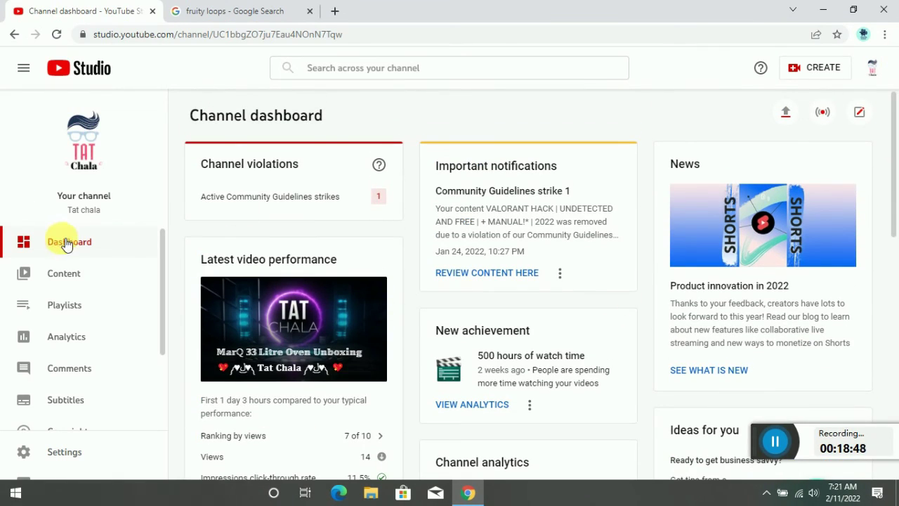
pyautogui.moveTo(759, 446); pyautogui.dragTo(342, 405)
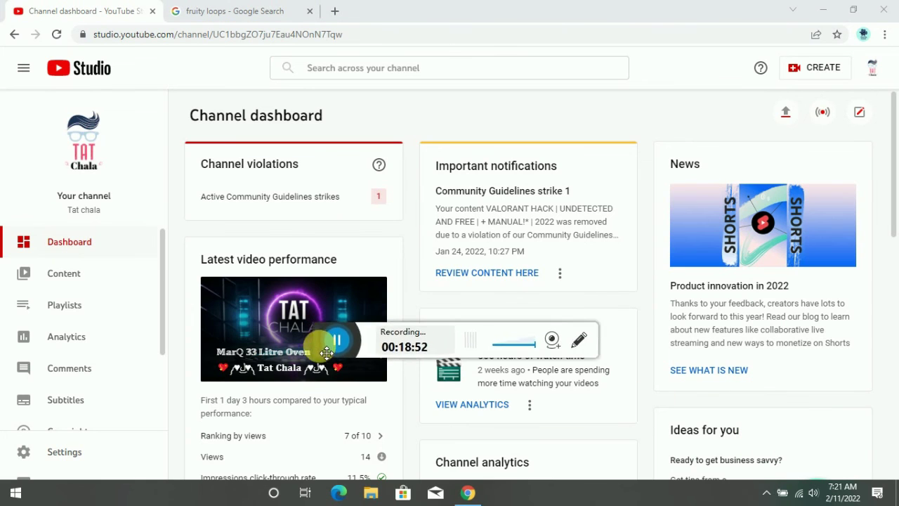
# Step: Return to the Channel content video list and scroll through the uploads
pyautogui.click(82, 279)
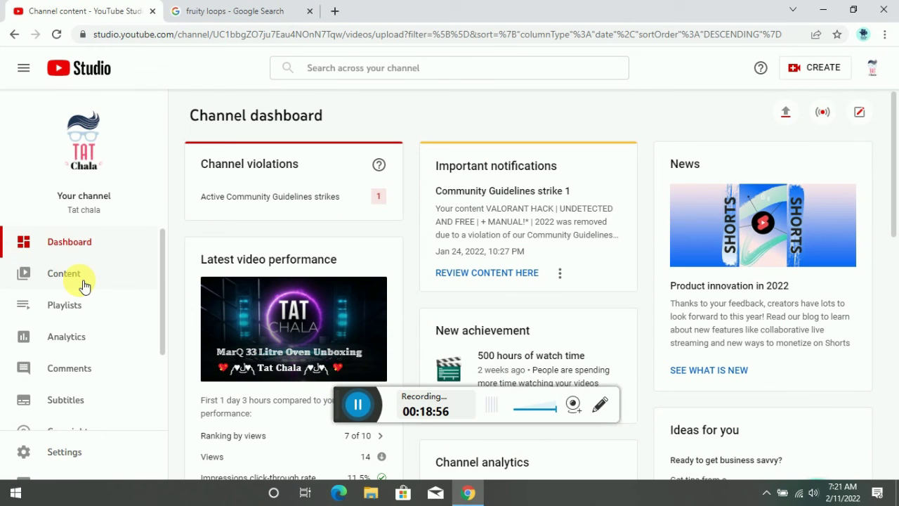
pyautogui.scroll(-5, 895, 177)
pyautogui.scroll(-2, 895, 181)
pyautogui.scroll(3, 896, 186)
pyautogui.scroll(1, 897, 186)
pyautogui.scroll(3, 895, 140)
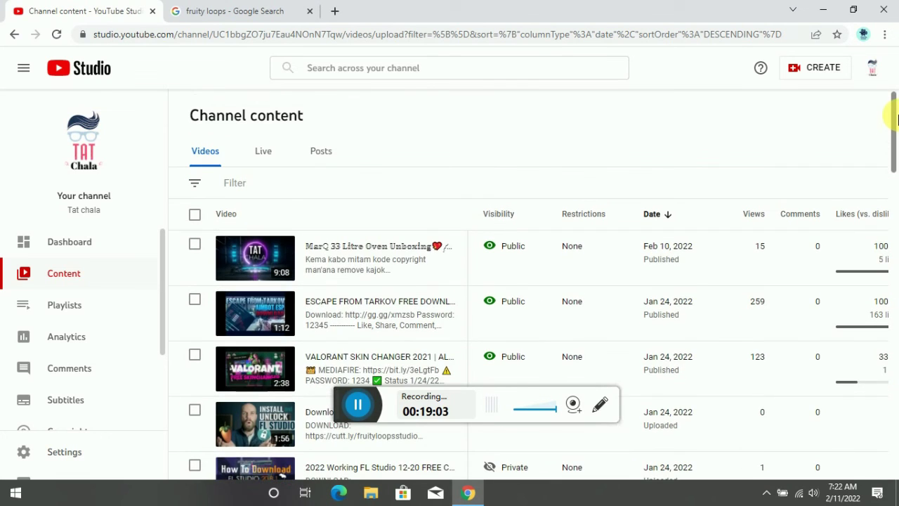